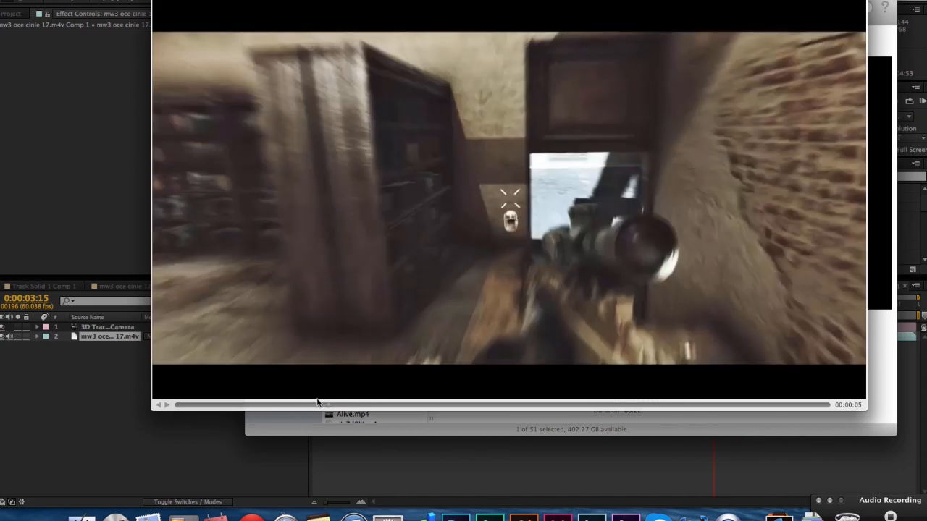
# Preview the wall text in Grave | OCC 135.mp4, close the preview and return to the composition in After Effects.
pyautogui.moveTo(321, 406); pyautogui.dragTo(312, 411)
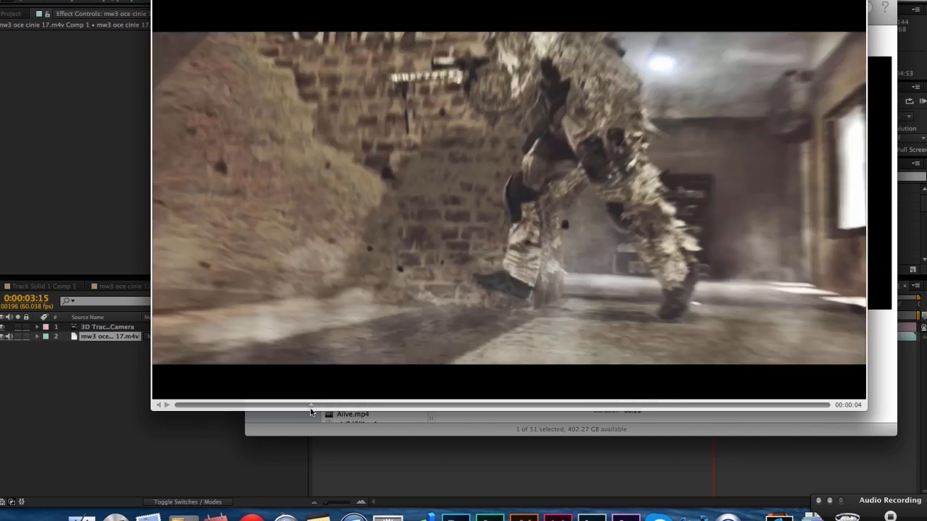
pyautogui.press('space')
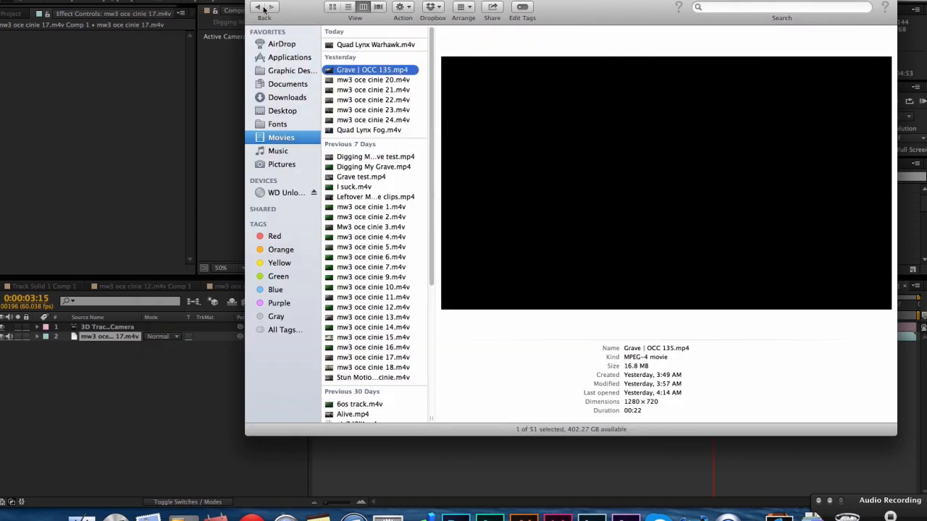
pyautogui.click(228, 148)
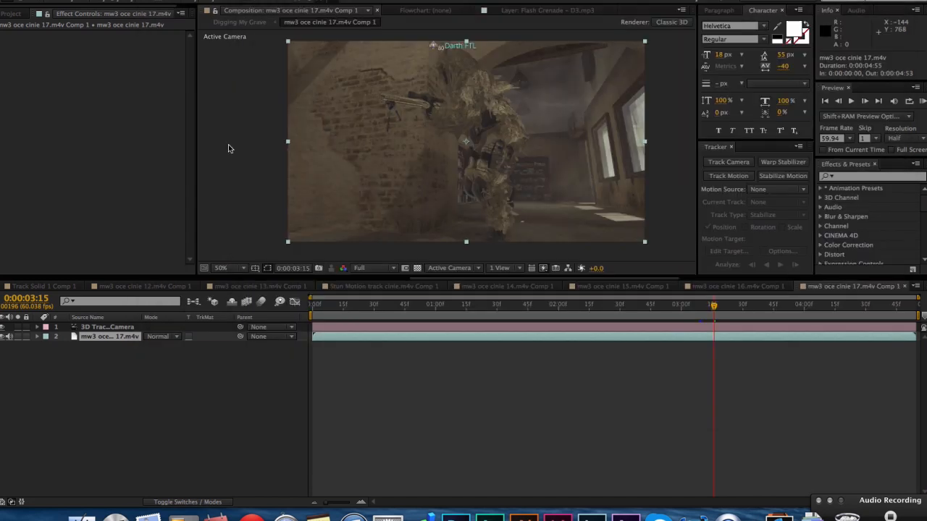
# Run the 3D Camera Tracker on the mw3 oce cinie 17.m4v footage layer after reviewing the shot.
pyautogui.click(538, 307)
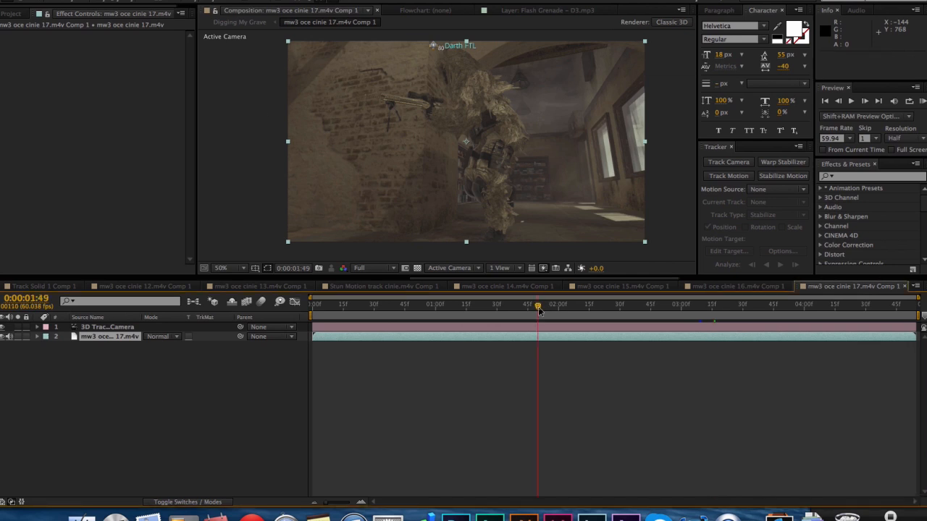
pyautogui.click(380, 307)
pyautogui.moveTo(380, 307); pyautogui.dragTo(601, 307)
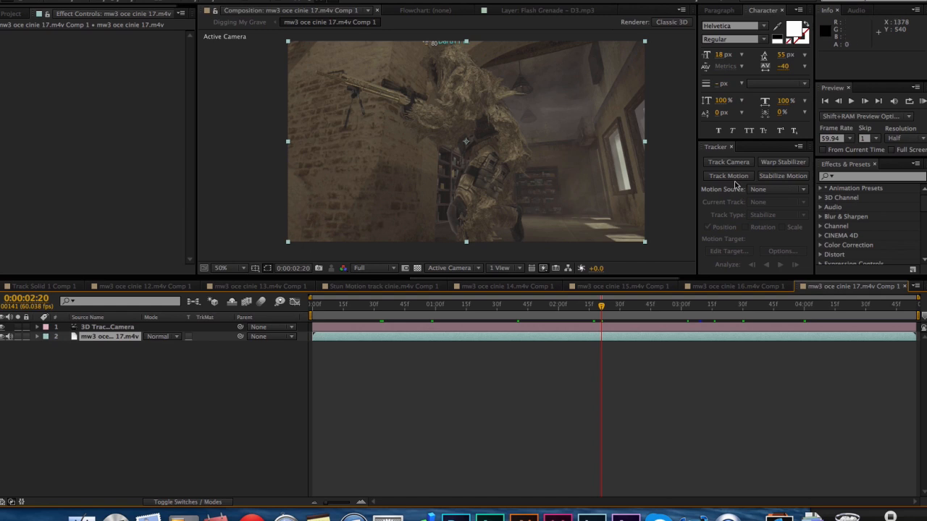
pyautogui.moveTo(541, 307); pyautogui.dragTo(849, 317)
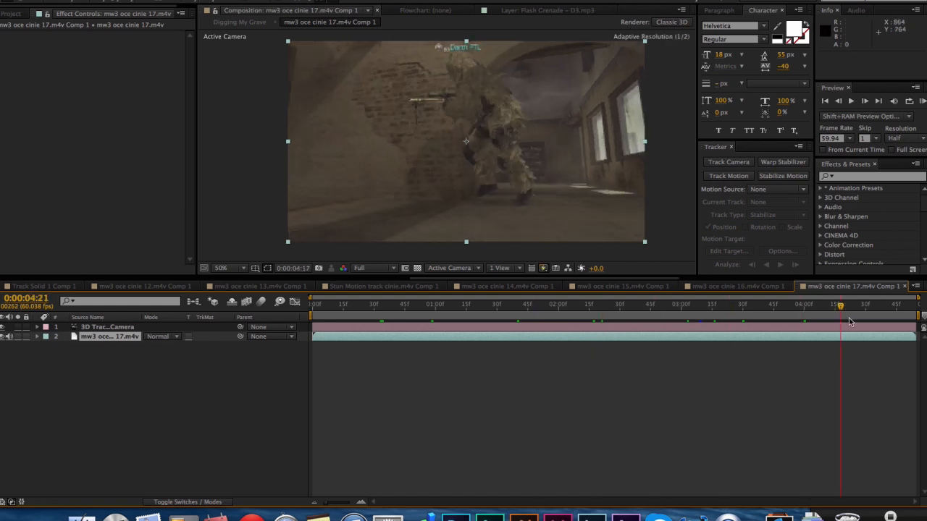
pyautogui.click(728, 162)
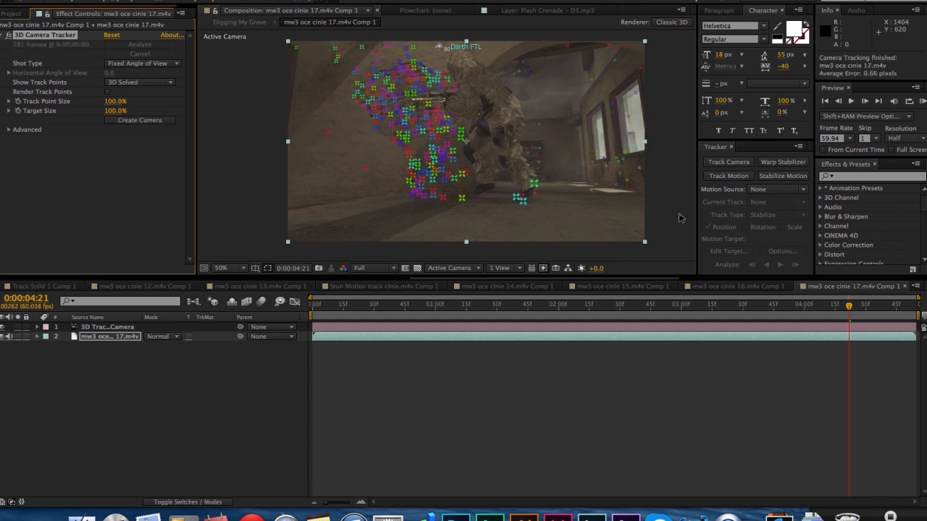
# Create a solid and camera from a cluster of track points on the brick wall at 0:00:04:33.
pyautogui.moveTo(504, 307); pyautogui.dragTo(874, 305)
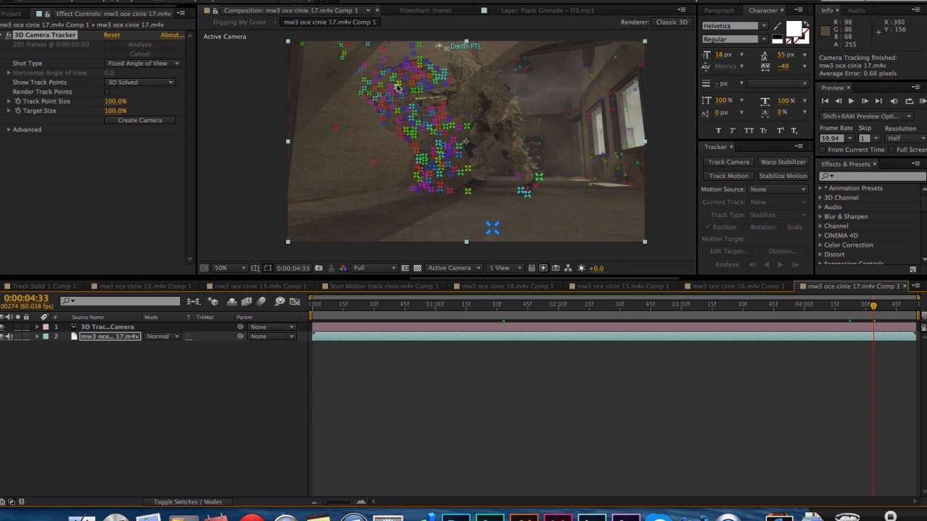
pyautogui.click(386, 86)
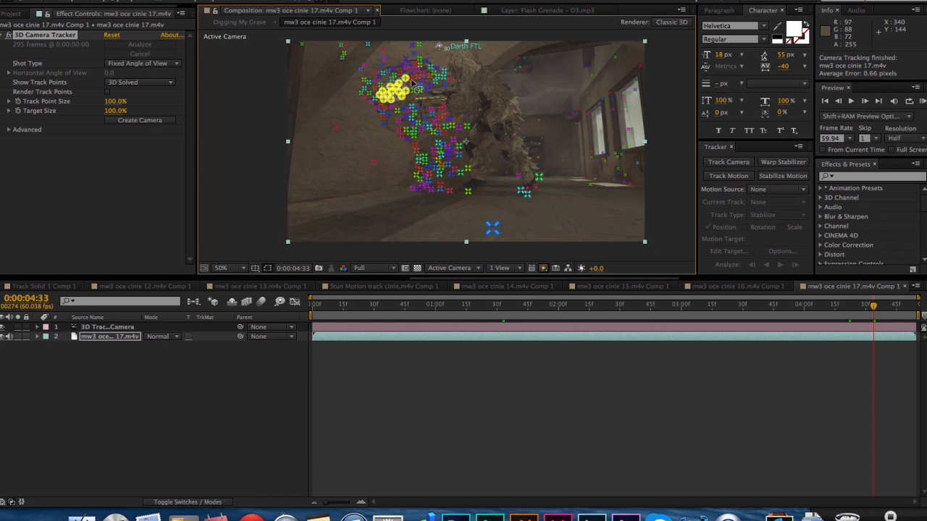
pyautogui.rightClick(395, 95)
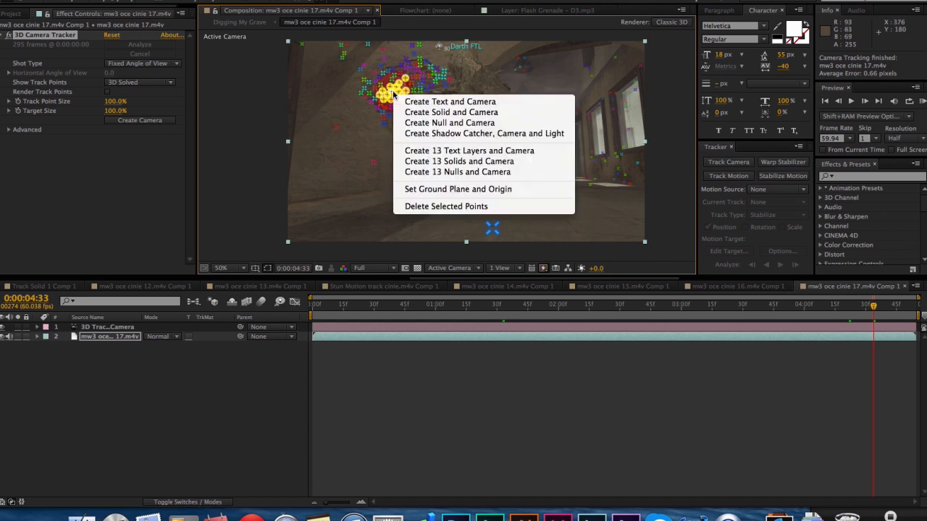
pyautogui.click(427, 115)
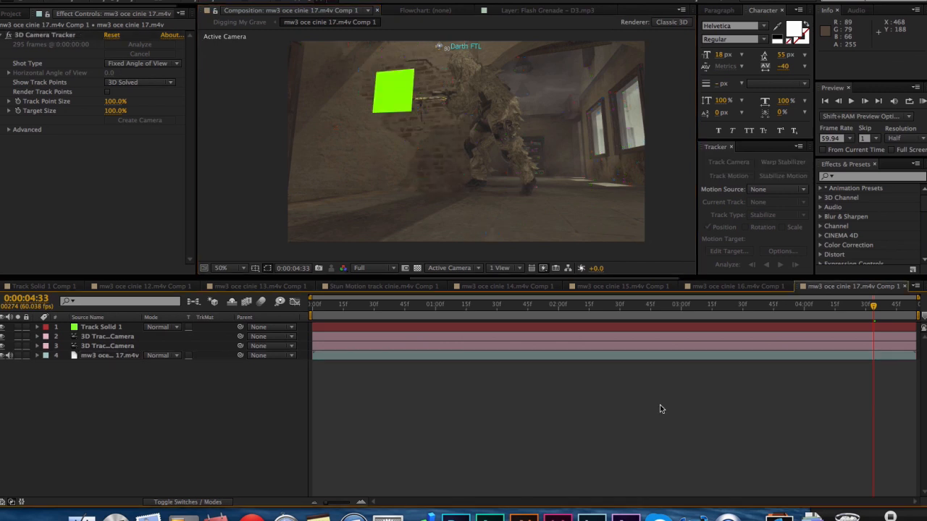
# Check the track solid's motion, then pre-compose it as Track Solid 1 Comp 3, leaving all attributes and opening the new composition.
pyautogui.moveTo(796, 312); pyautogui.dragTo(834, 315)
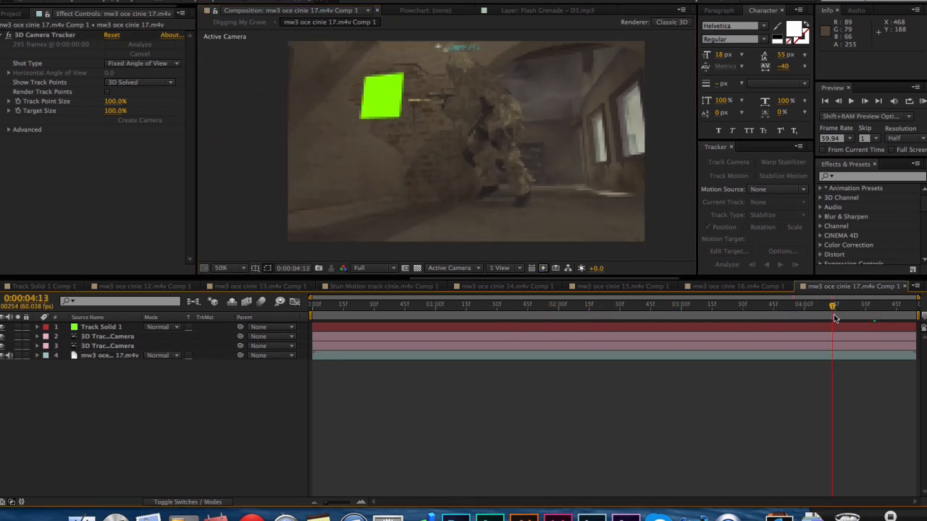
pyautogui.click(836, 328)
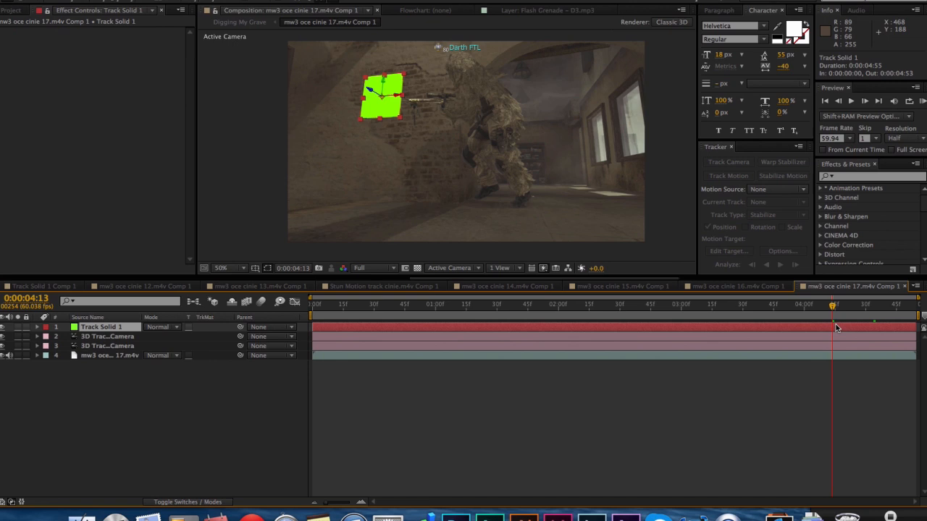
pyautogui.moveTo(834, 312)
pyautogui.mouseDown()
pyautogui.moveTo(847, 313)
pyautogui.moveTo(718, 318)
pyautogui.moveTo(819, 319)
pyautogui.mouseUp()
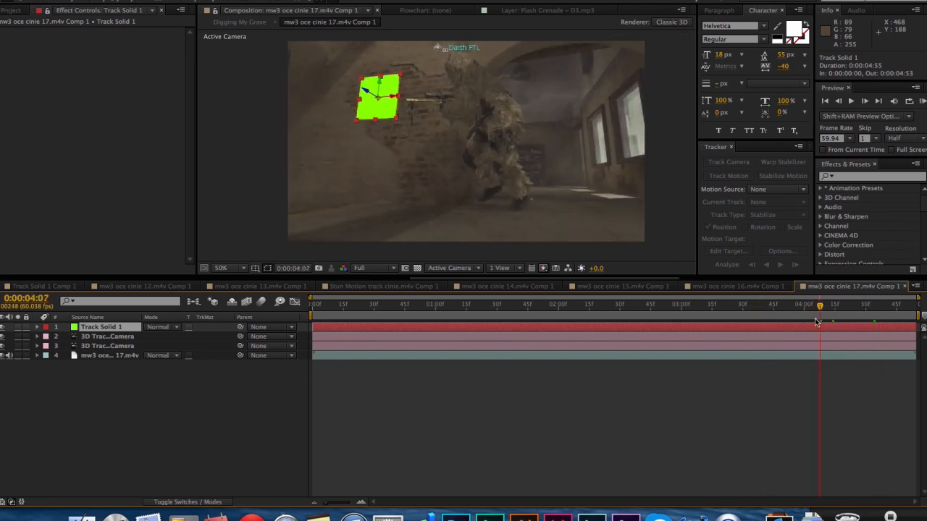
pyautogui.rightClick(747, 327)
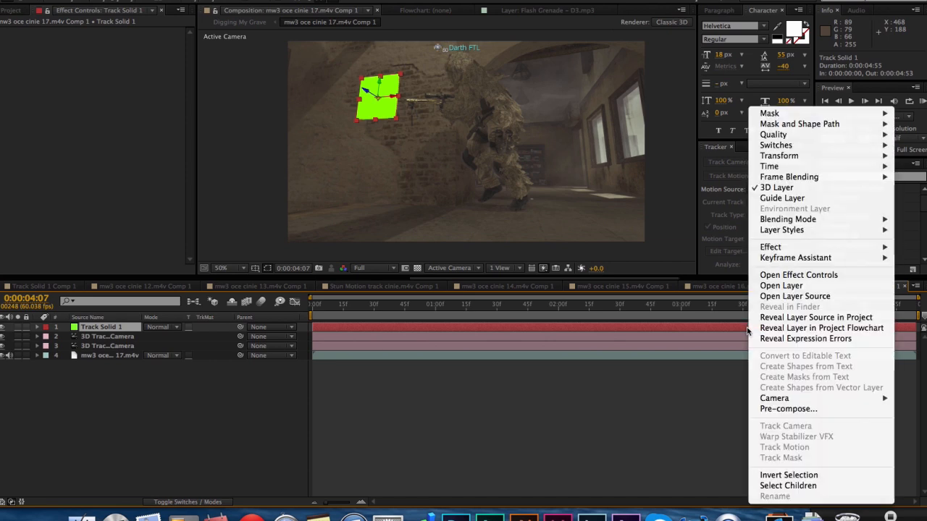
pyautogui.click(783, 410)
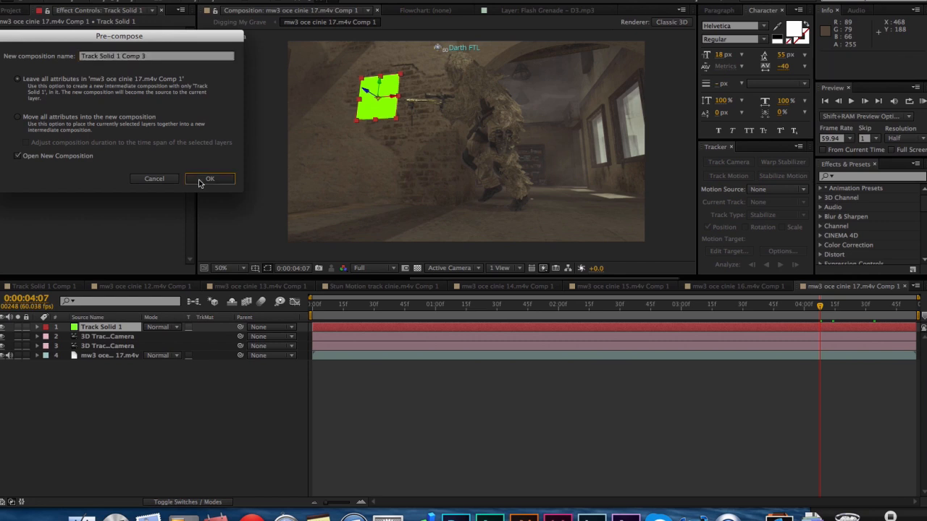
pyautogui.click(201, 178)
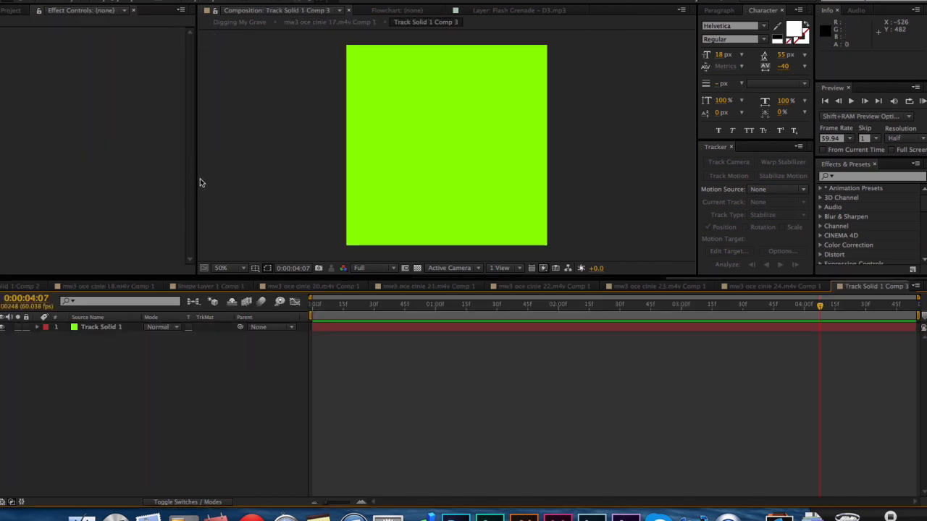
# Hide the green solid inside the precomp and scale the precomp layer in the main composition to about 131% by 97%.
pyautogui.click(3, 328)
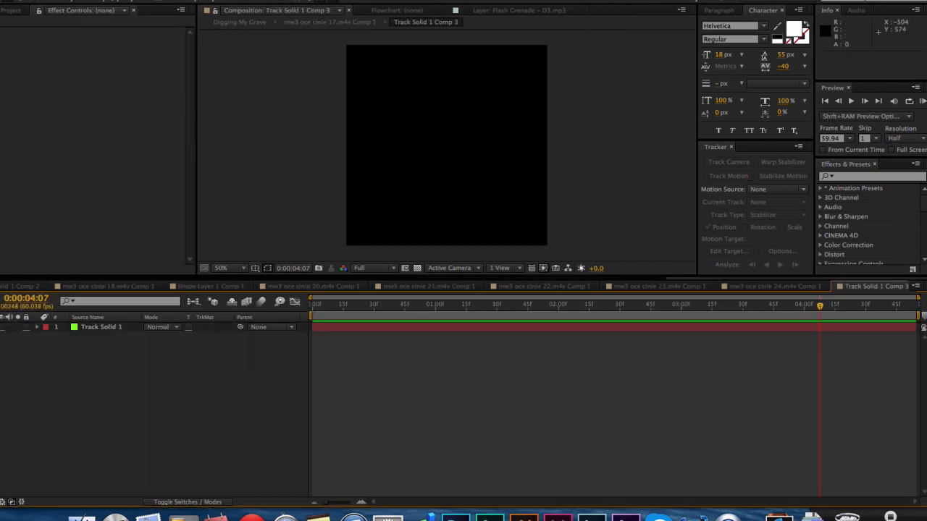
pyautogui.click(304, 22)
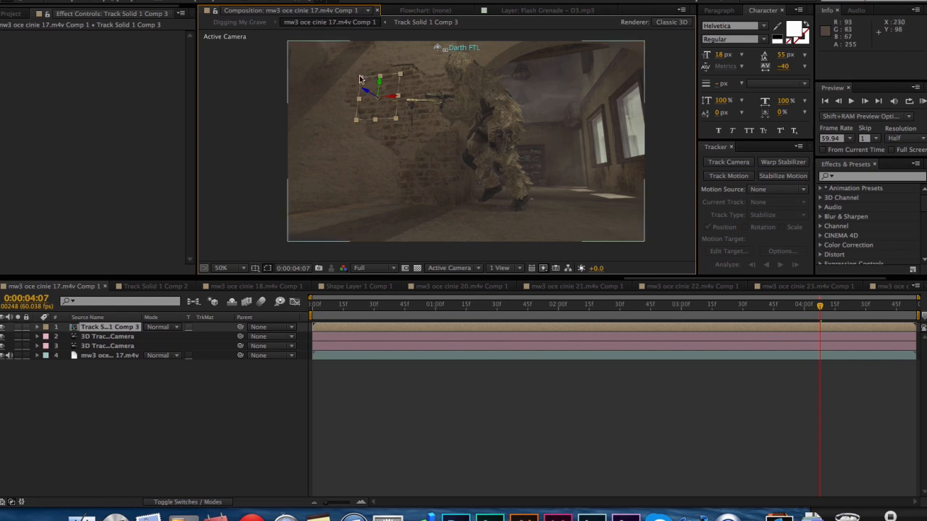
pyautogui.moveTo(403, 99); pyautogui.dragTo(402, 121)
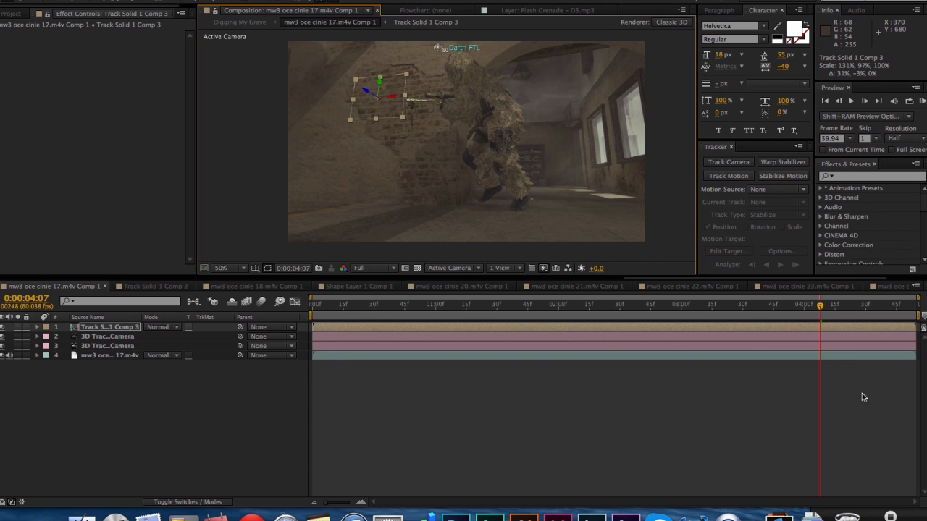
# Reopen Track Solid 1 Comp 3 and add a white text layer reading TEXT at a font size of 169 px.
pyautogui.moveTo(820, 312)
pyautogui.mouseDown()
pyautogui.moveTo(632, 312)
pyautogui.moveTo(821, 311)
pyautogui.mouseUp()
pyautogui.doubleClick(810, 332)
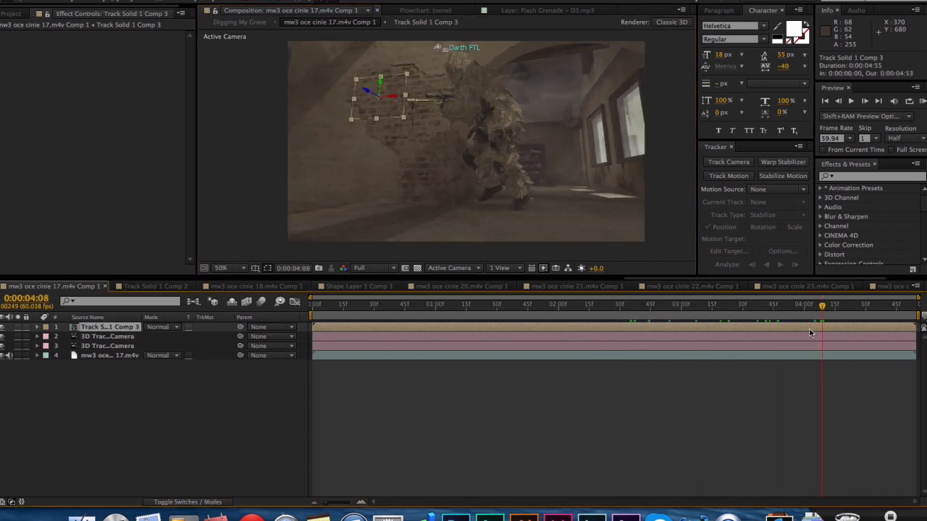
pyautogui.click(812, 330)
pyautogui.click(782, 308)
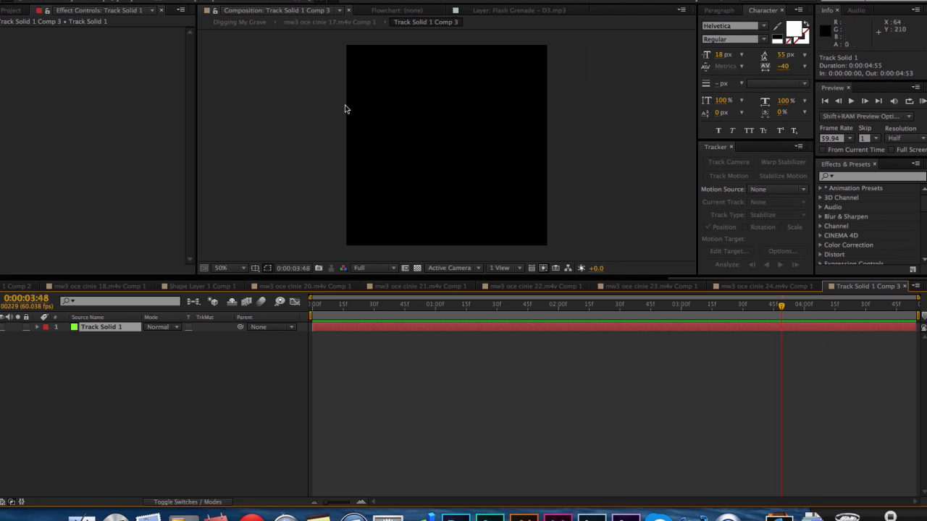
pyautogui.click(383, 140)
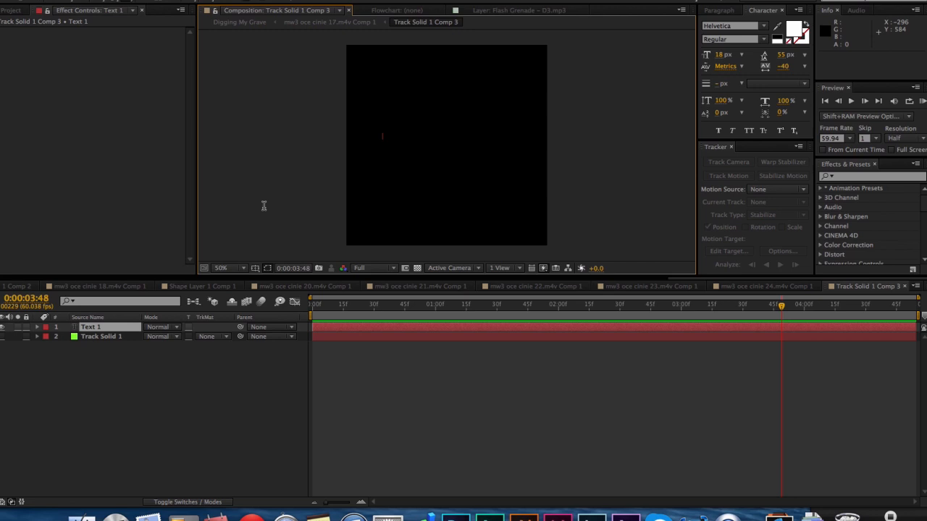
pyautogui.write('TEXT')
pyautogui.doubleClick(389, 136)
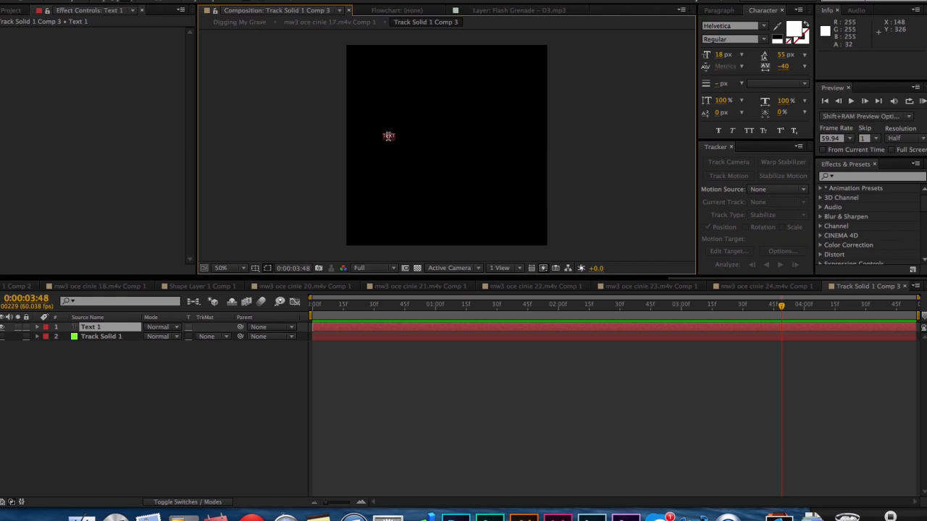
pyautogui.moveTo(721, 55); pyautogui.dragTo(804, 56)
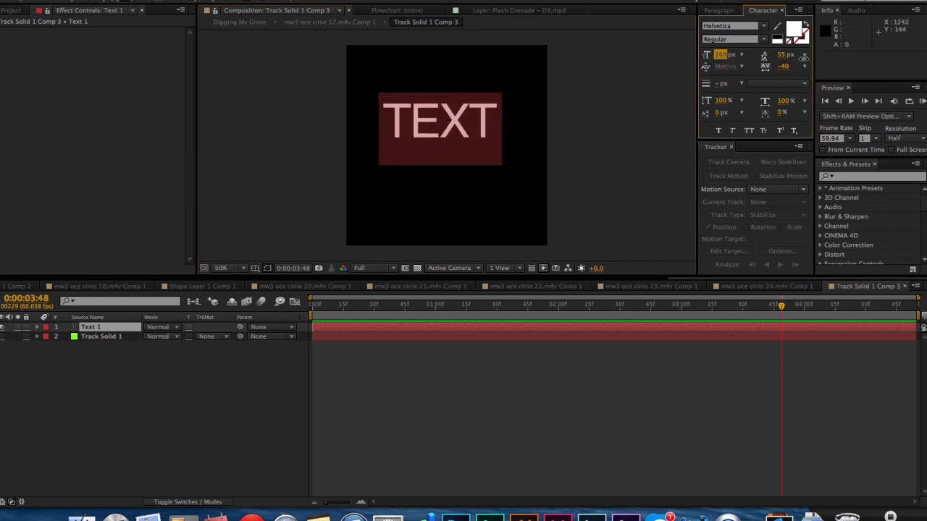
pyautogui.click(1, 1)
# Enlarge the text and center it within the precomp, then return to the mw3 oce cinie 17.m4v composition.
pyautogui.moveTo(485, 149); pyautogui.dragTo(493, 163)
pyautogui.click(537, 383)
pyautogui.click(308, 22)
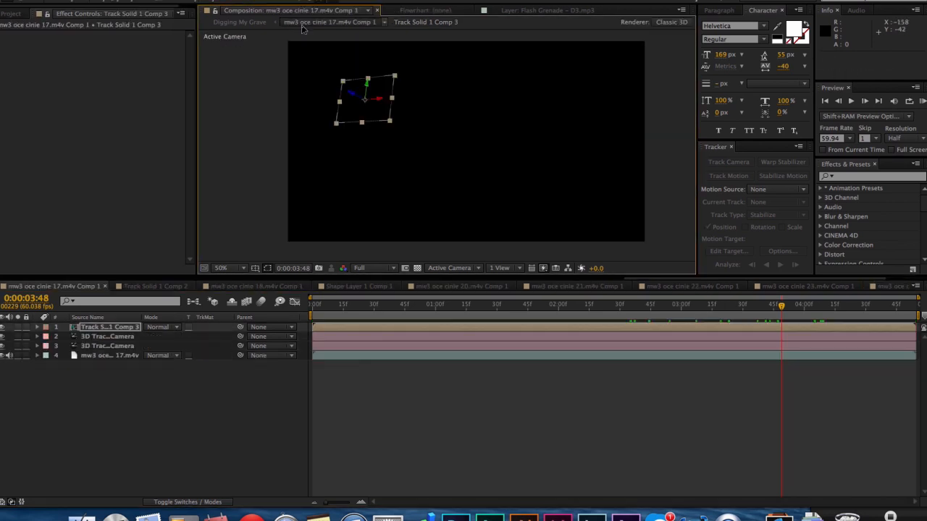
pyautogui.doubleClick(716, 327)
pyautogui.click(501, 149)
pyautogui.moveTo(505, 153); pyautogui.dragTo(486, 164)
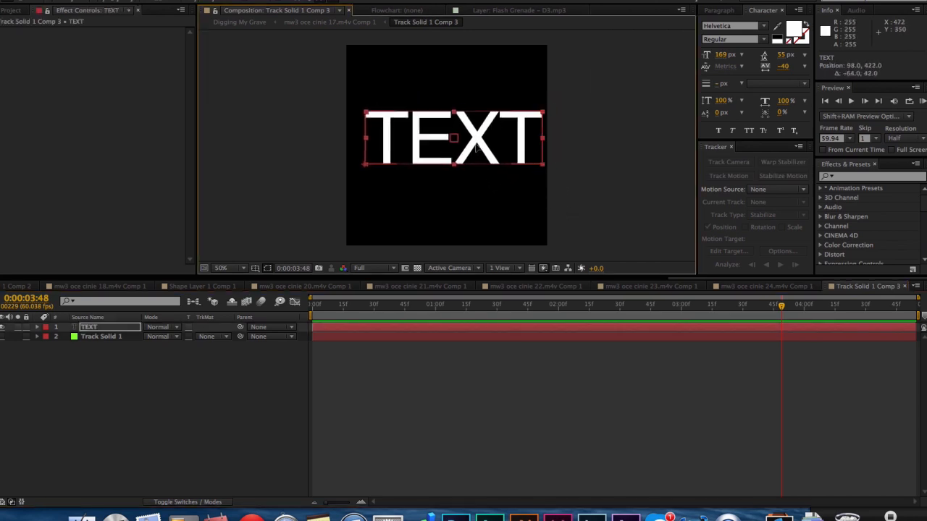
pyautogui.click(316, 24)
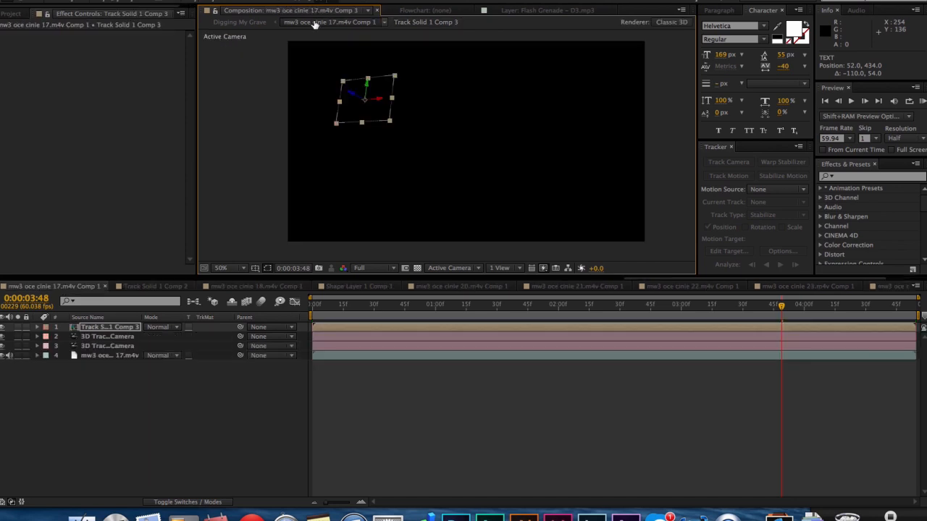
pyautogui.click(544, 329)
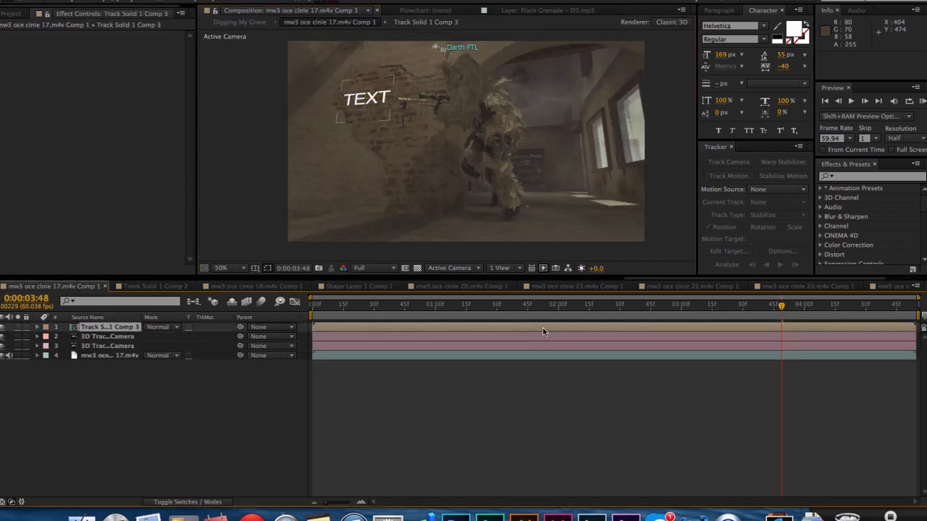
# Narrow the text precomp layer to about 113% width and scrub the timeline to check its tracking on the wall.
pyautogui.moveTo(342, 107); pyautogui.dragTo(344, 107)
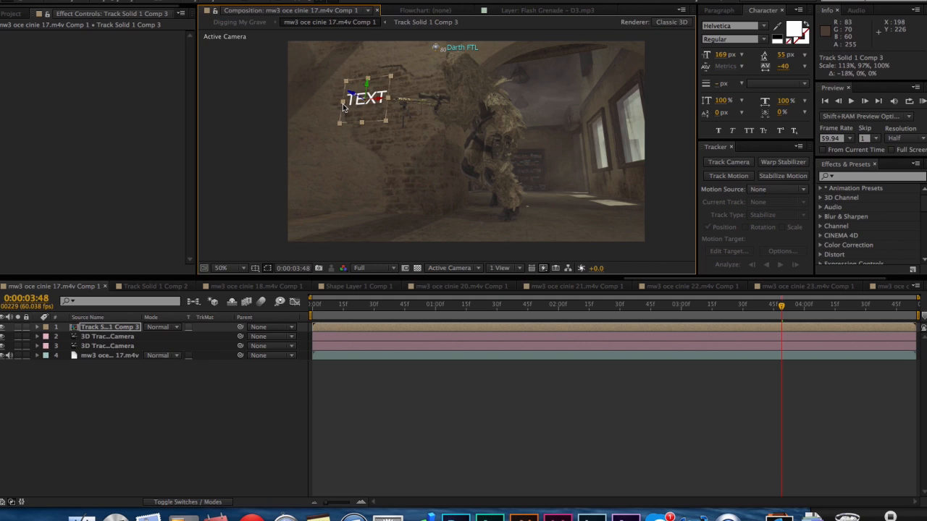
pyautogui.click(474, 337)
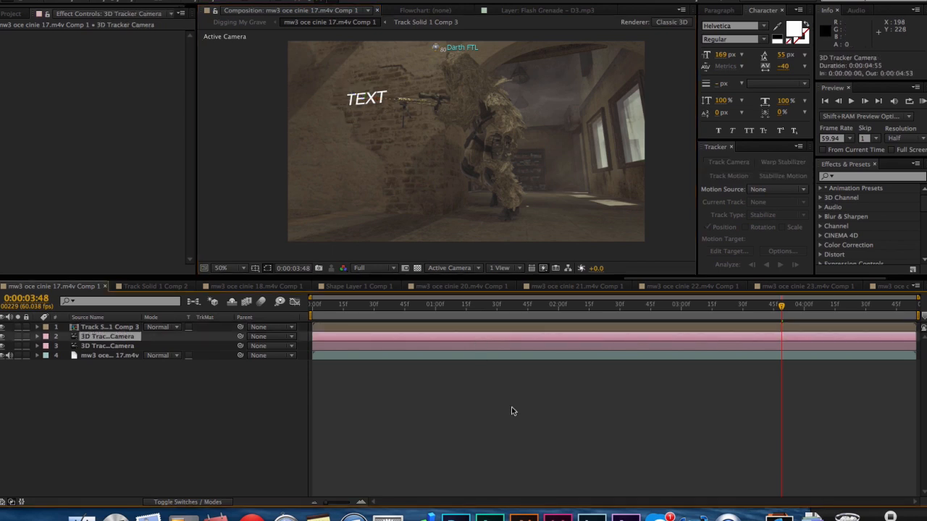
pyautogui.click(581, 327)
pyautogui.moveTo(727, 312); pyautogui.dragTo(826, 319)
pyautogui.click(731, 413)
pyautogui.moveTo(682, 304); pyautogui.dragTo(724, 338)
pyautogui.click(725, 326)
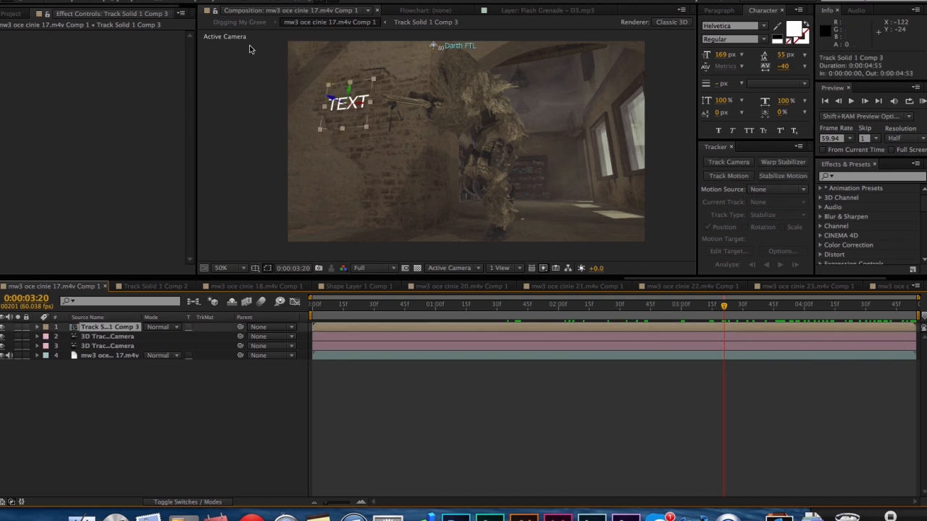
# Switch to Finder and preview the effect-settings screenshot stored on the Desktop.
pyautogui.click(82, 516)
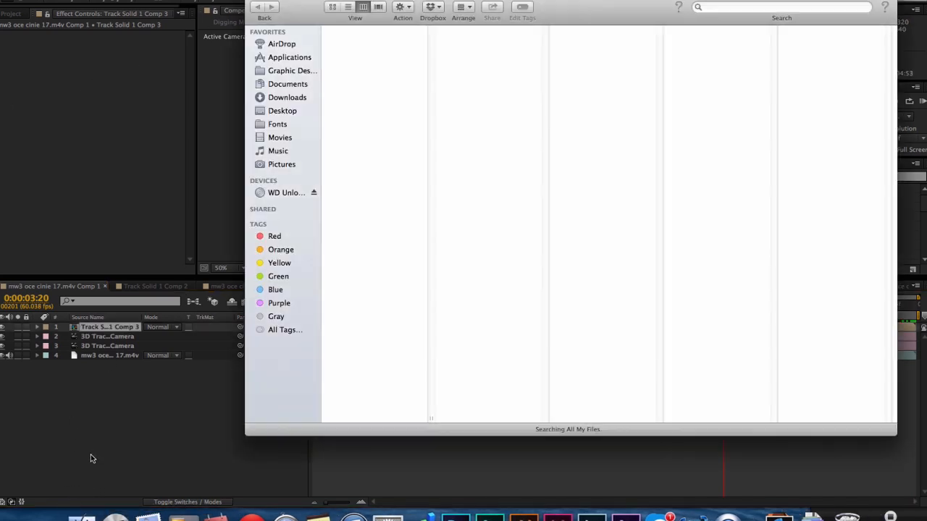
pyautogui.click(282, 111)
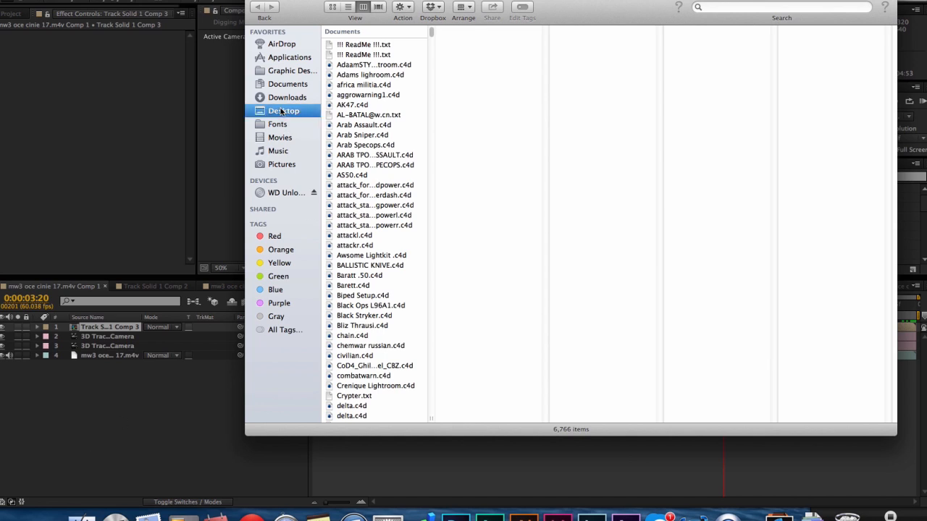
pyautogui.click(353, 93)
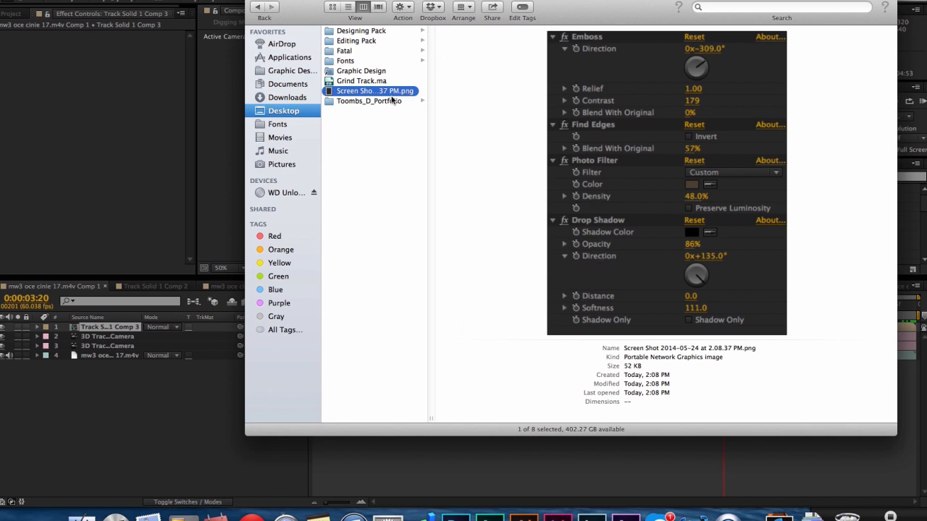
pyautogui.press('space')
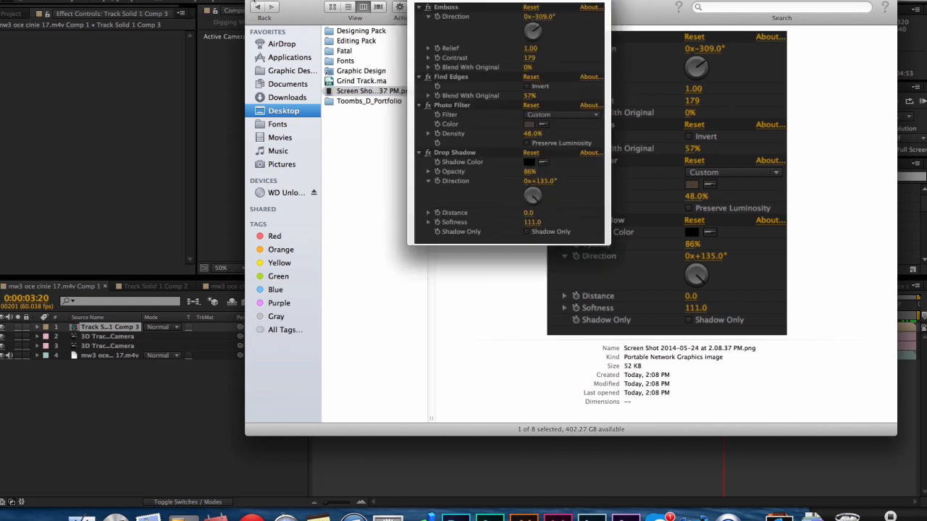
pyautogui.click(254, 1)
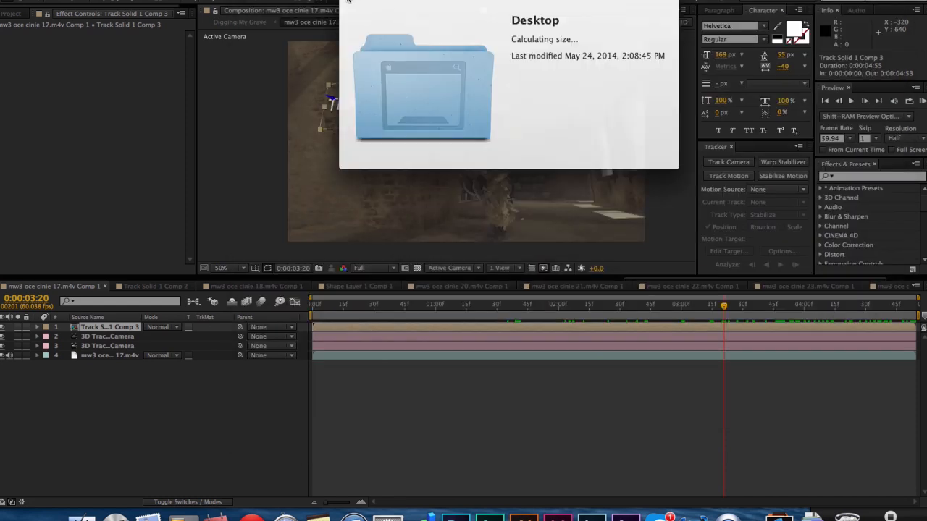
pyautogui.click(347, 3)
# Open Screen Shot 2014-05-24 at 2.08.37 PM.png from the Desktop folder in Preview and close the Finder window.
pyautogui.click(82, 516)
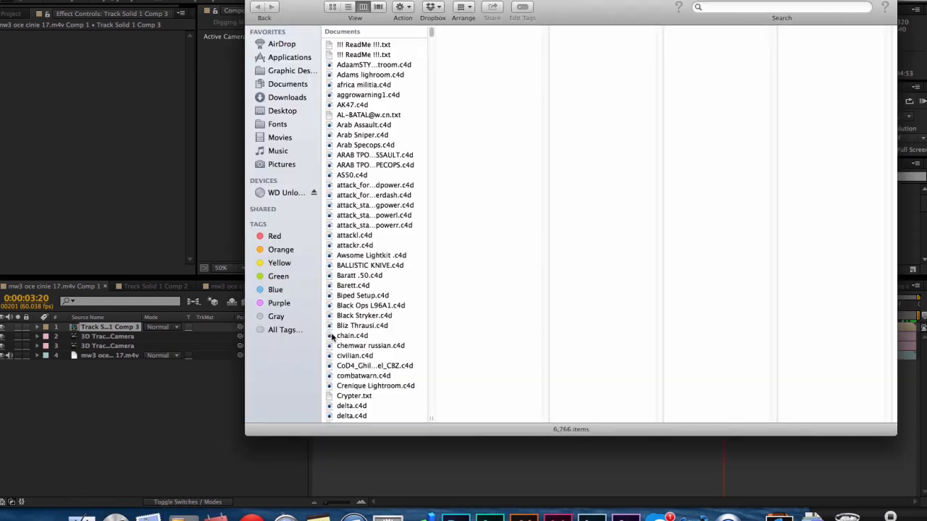
pyautogui.click(284, 113)
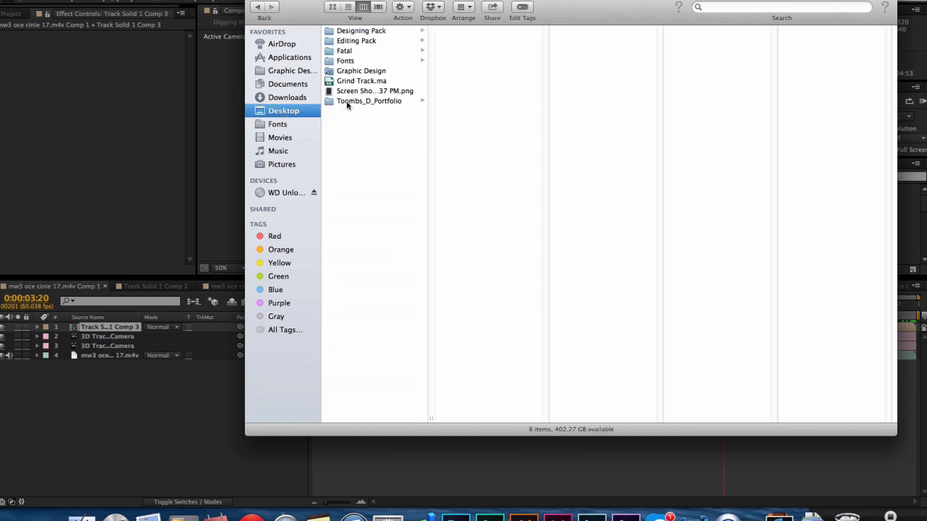
pyautogui.click(360, 92)
pyautogui.rightClick(360, 92)
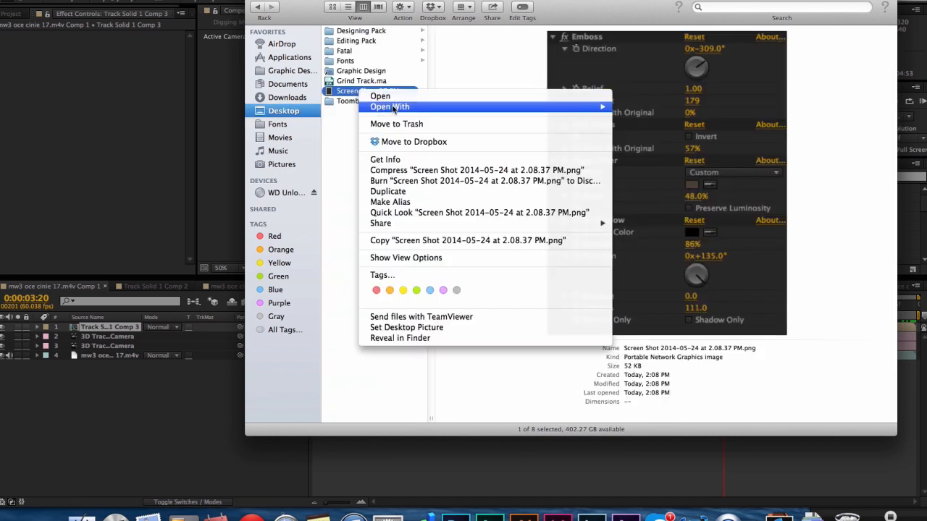
pyautogui.moveTo(591, 106)
pyautogui.click(673, 109)
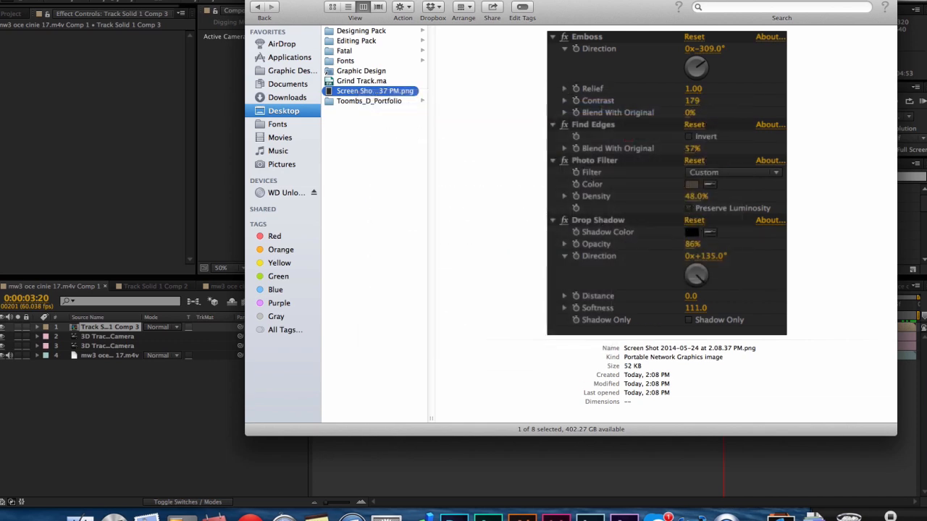
pyautogui.click(254, 1)
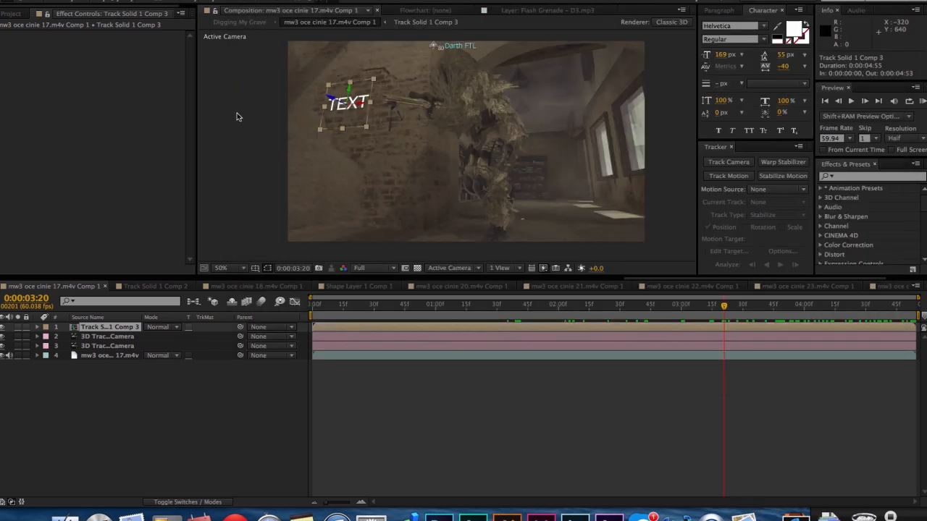
# Select the Track Solid 1 Comp 3 layer, place the Preview screenshot window over the composition viewer, and return to After Effects.
pyautogui.click(377, 352)
pyautogui.click(377, 334)
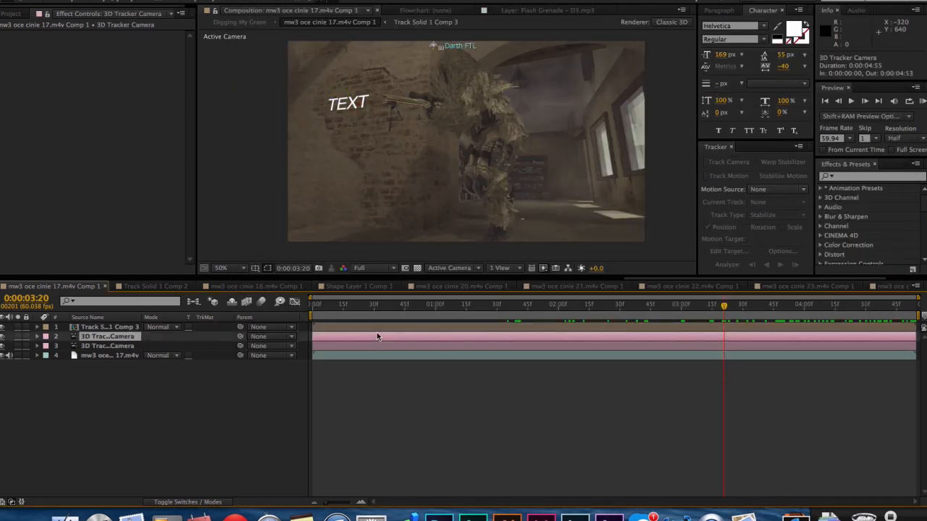
pyautogui.click(378, 328)
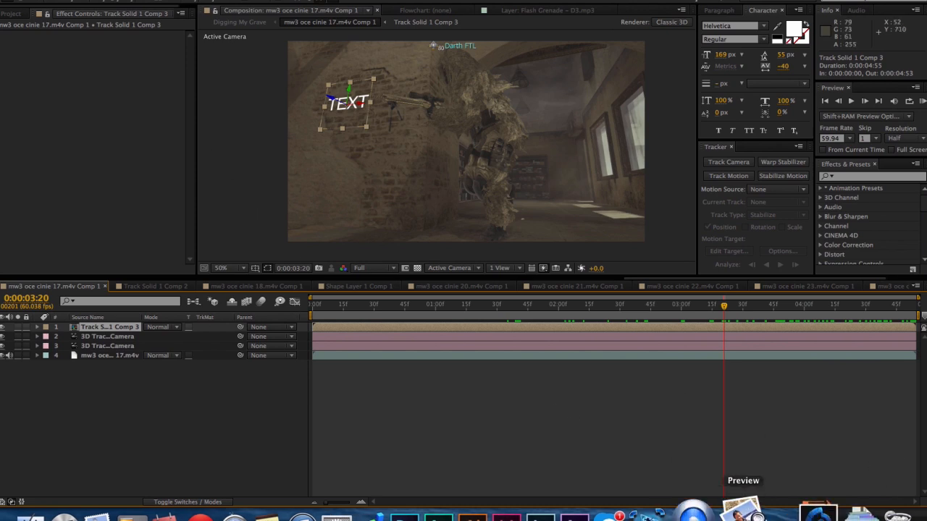
pyautogui.click(742, 512)
pyautogui.moveTo(111, 1); pyautogui.dragTo(374, 16)
pyautogui.click(225, 90)
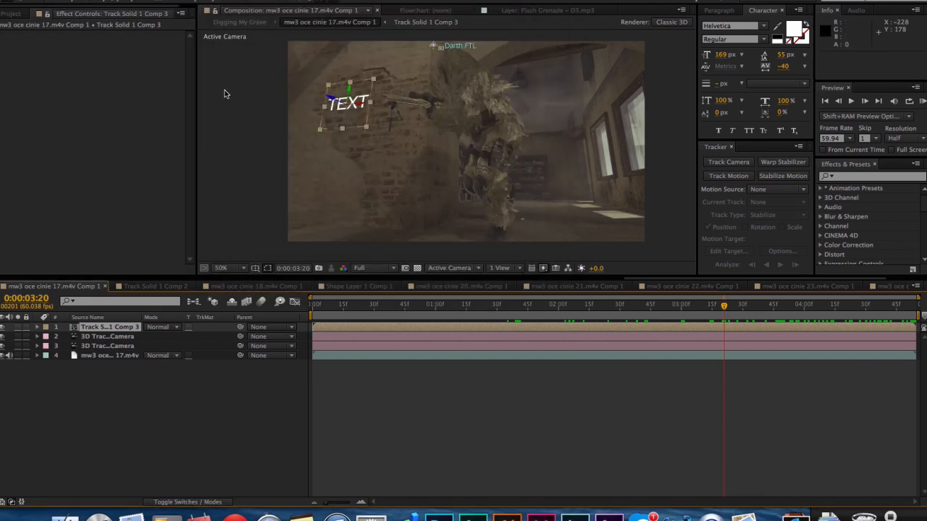
pyautogui.click(742, 513)
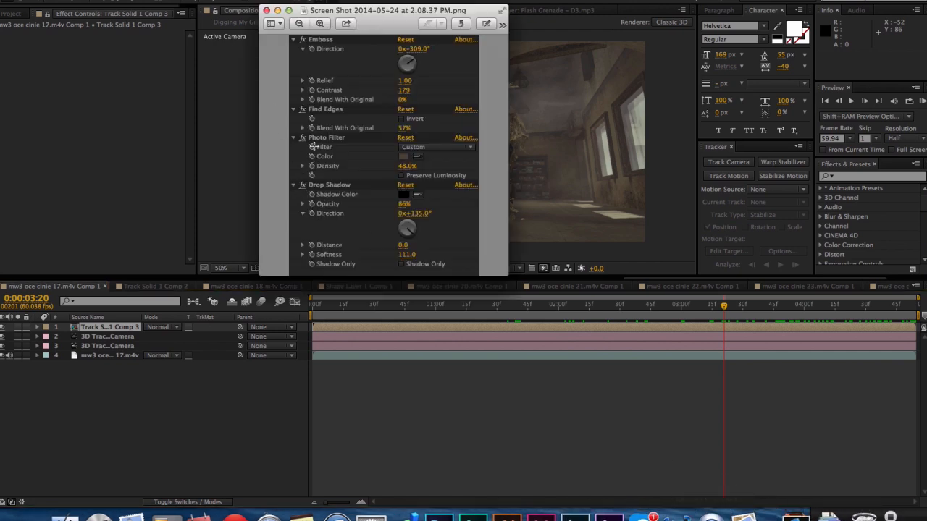
pyautogui.click(215, 104)
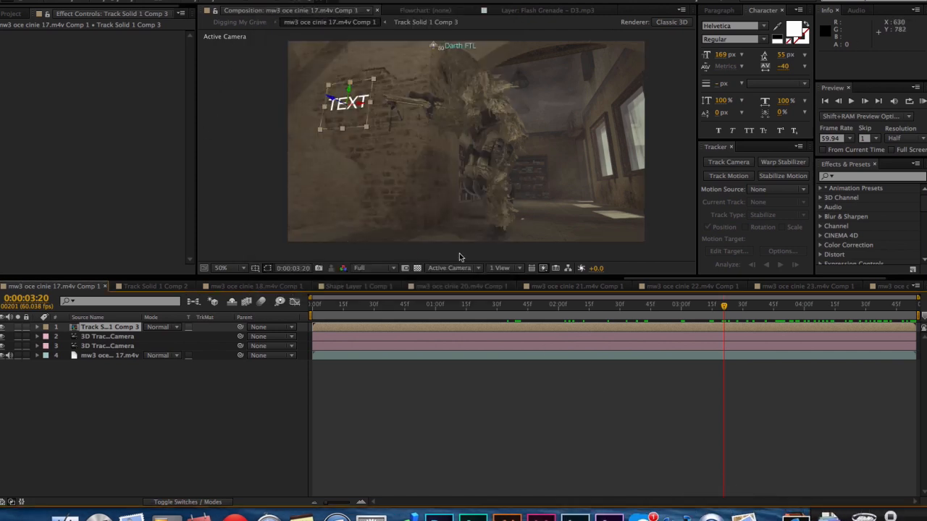
pyautogui.click(232, 0)
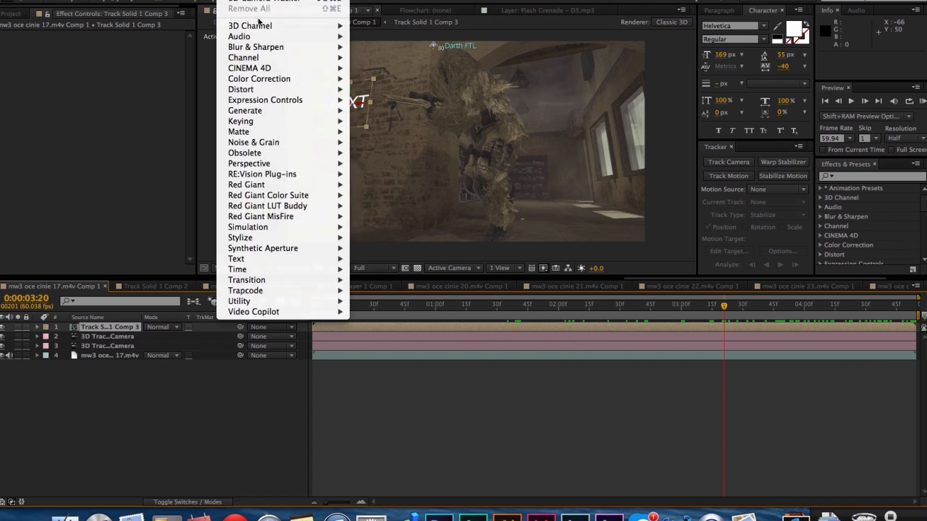
pyautogui.moveTo(259, 79)
pyautogui.moveTo(263, 230)
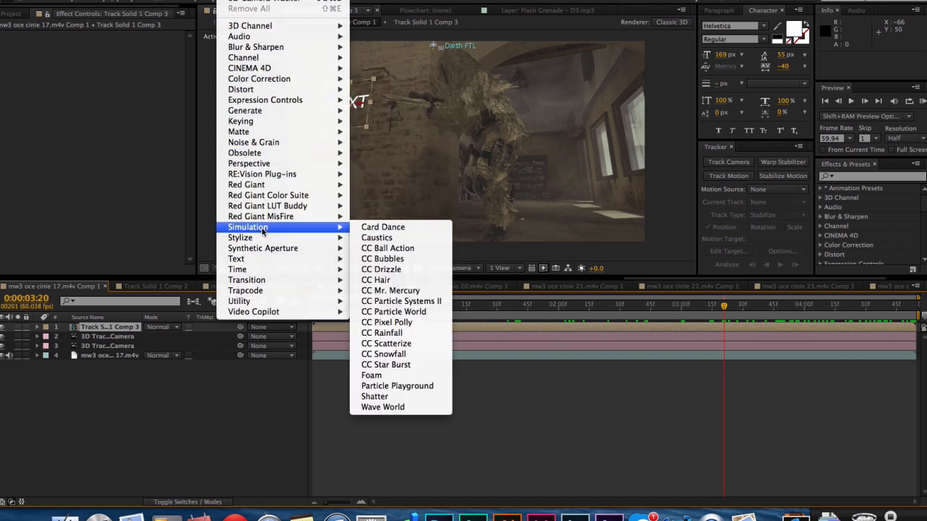
pyautogui.moveTo(243, 146)
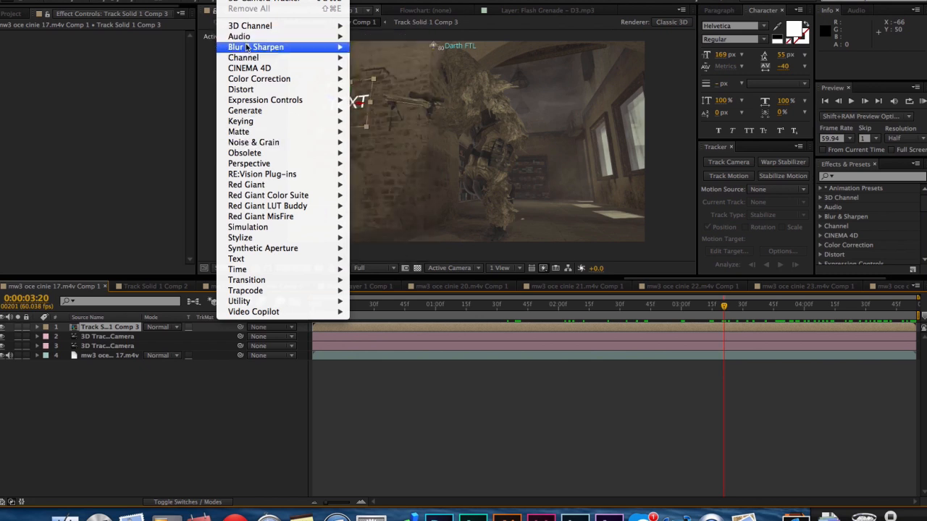
pyautogui.moveTo(248, 47)
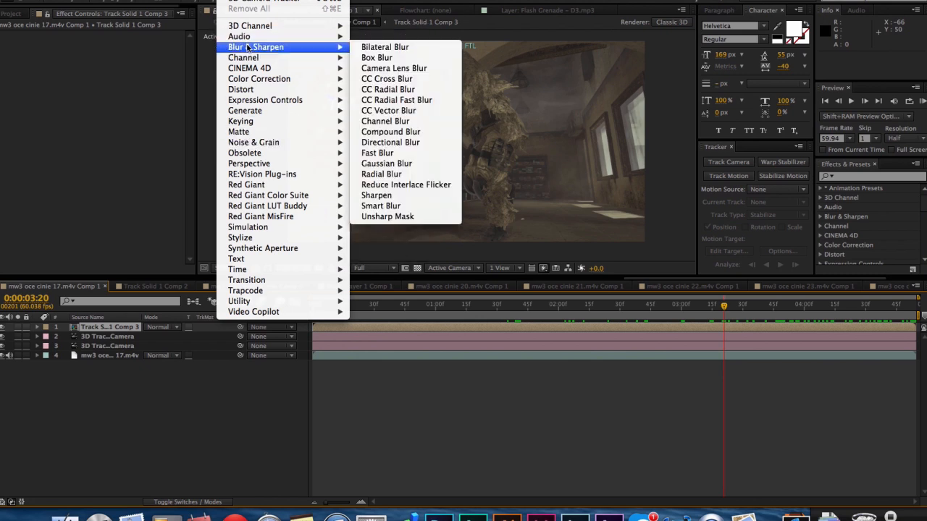
pyautogui.click(877, 176)
# Find the Emboss and Drop Shadow effects and apply both to the Track Solid 1 Comp 3 layer.
pyautogui.click(870, 179)
pyautogui.write('e')
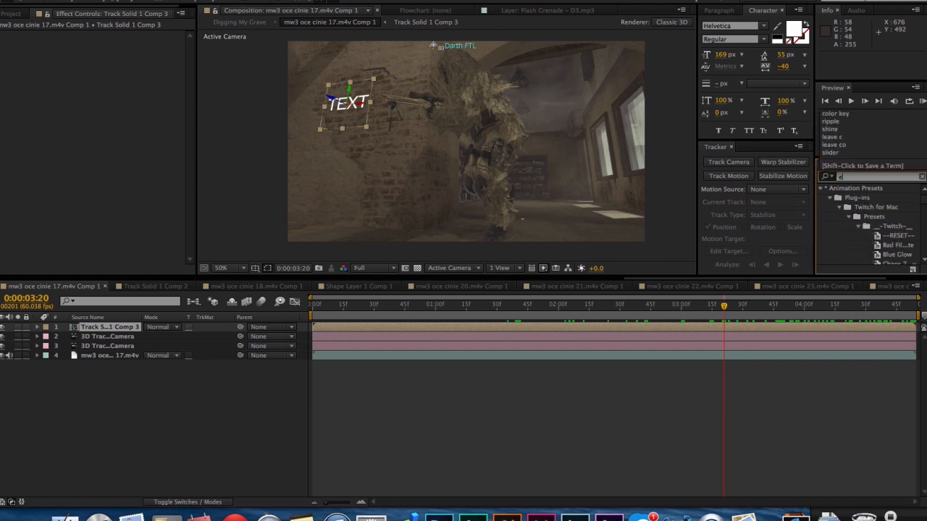
pyautogui.write('mboss')
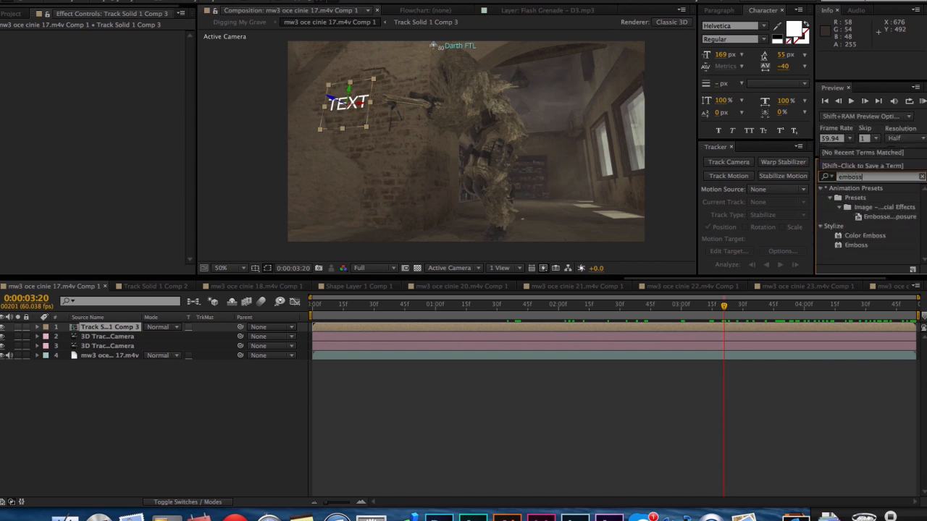
pyautogui.doubleClick(854, 246)
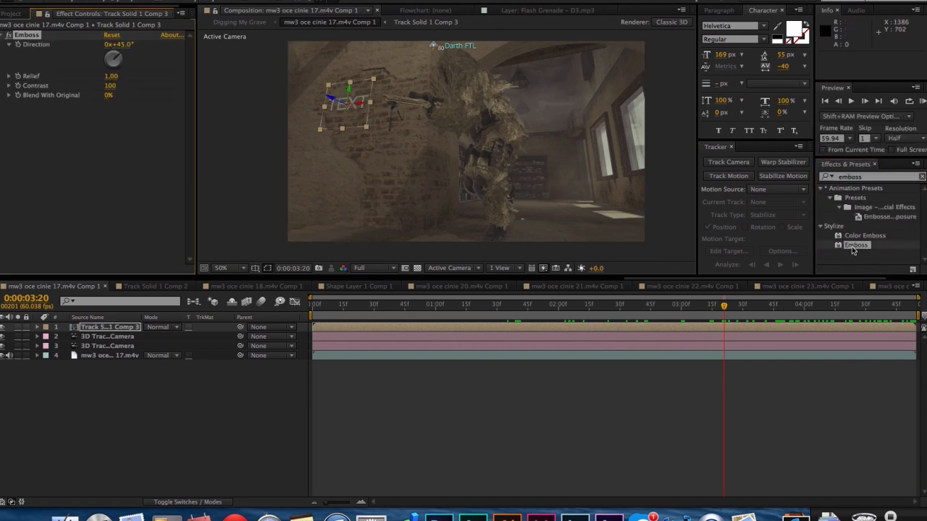
pyautogui.click(921, 176)
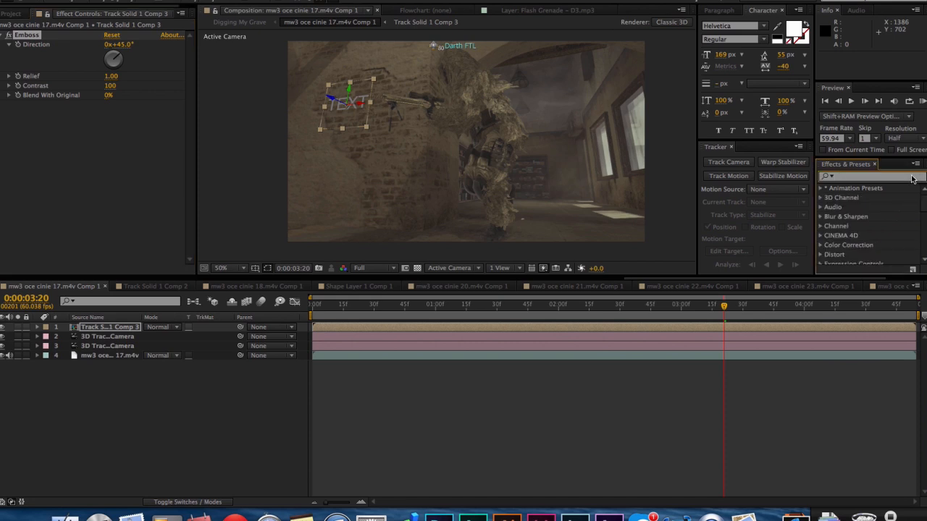
pyautogui.write('drop sha')
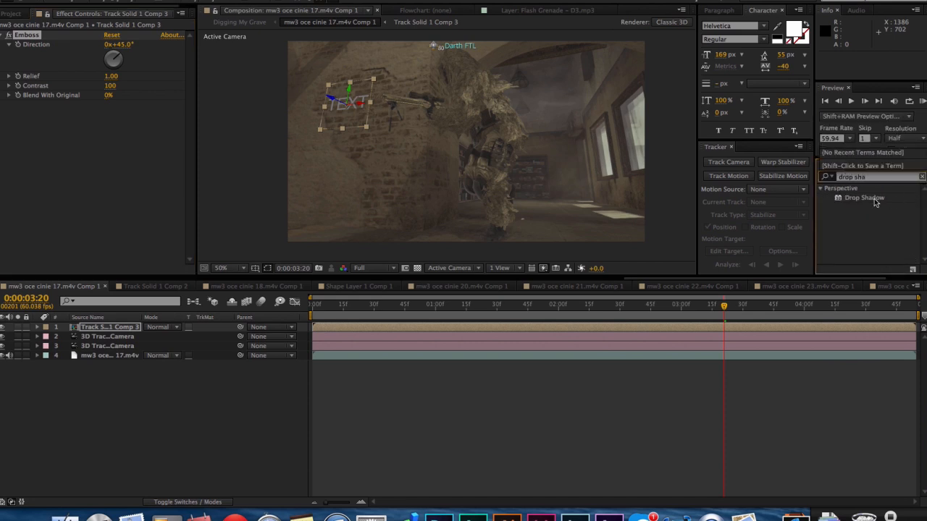
pyautogui.doubleClick(874, 199)
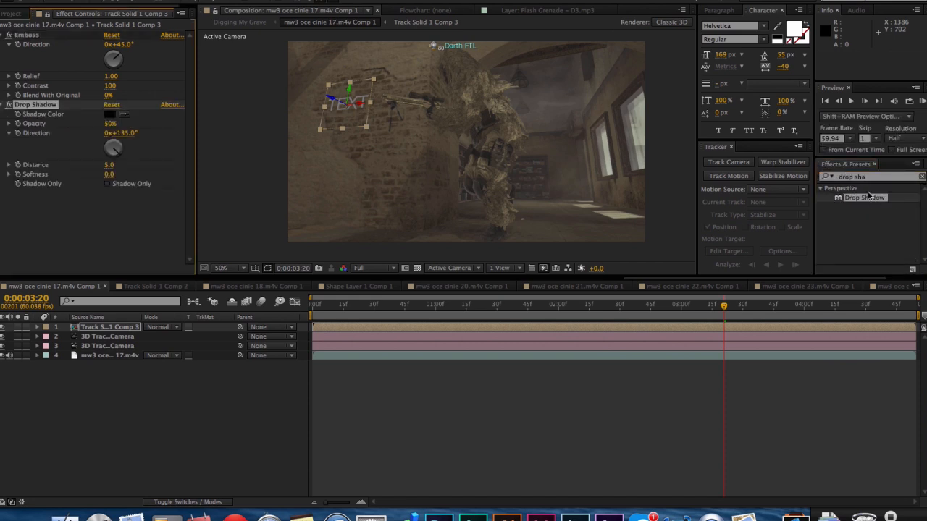
# Add the Find Edges and Photo Filter effects to Track Solid 1 Comp 3, consulting the reference screenshot in Preview.
pyautogui.click(921, 177)
pyautogui.click(907, 178)
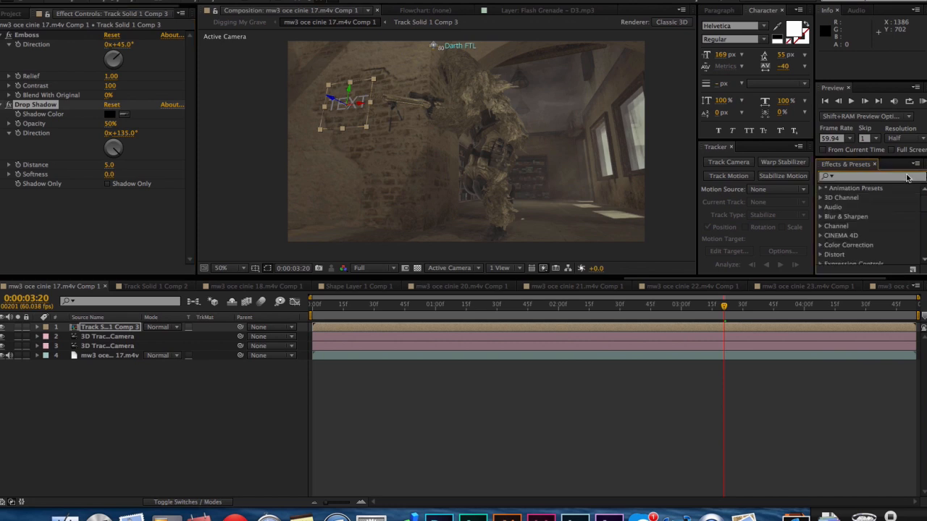
pyautogui.write('find')
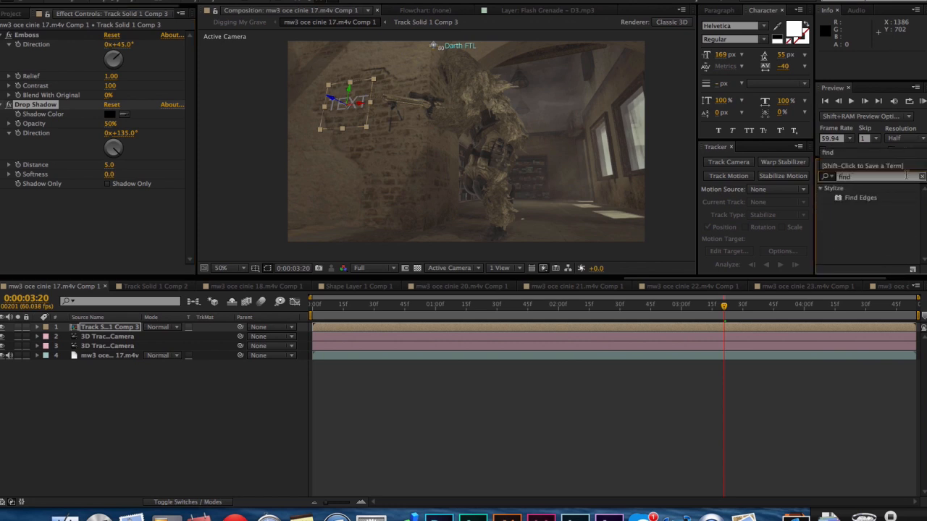
pyautogui.doubleClick(862, 198)
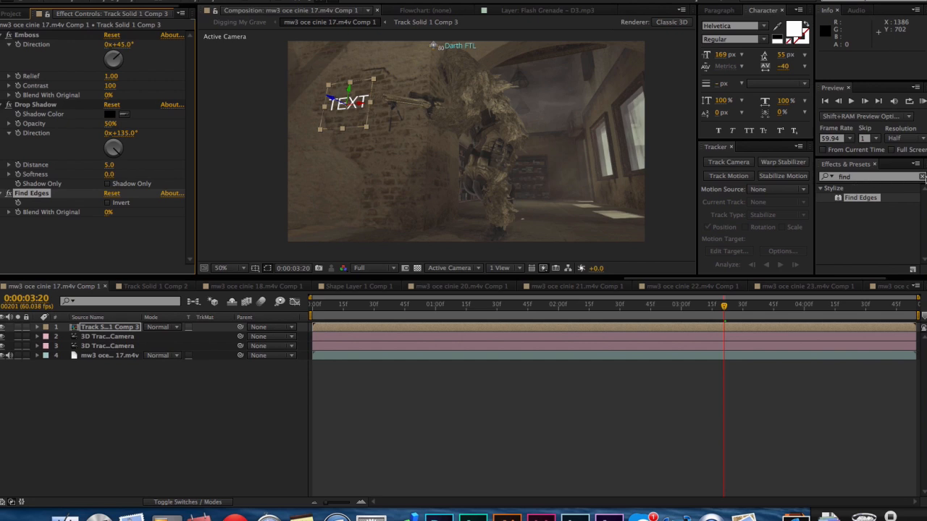
pyautogui.click(922, 177)
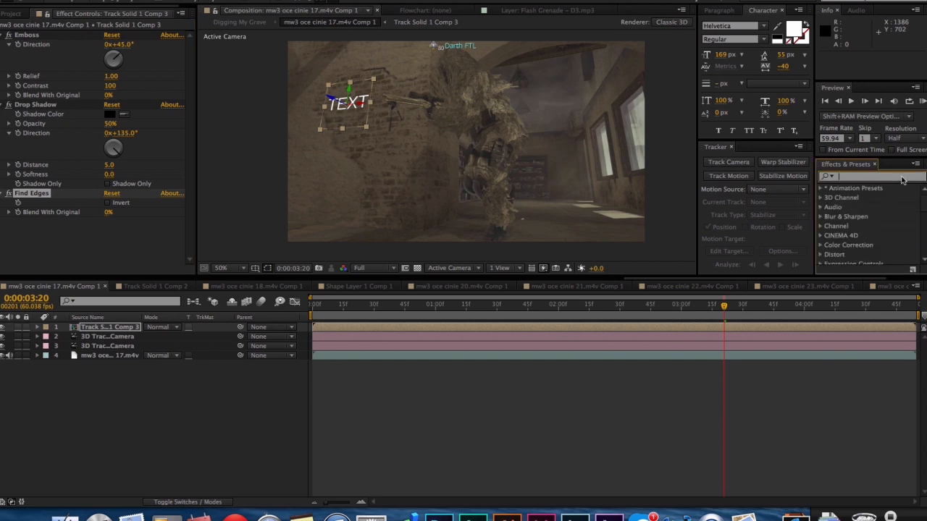
pyautogui.click(741, 516)
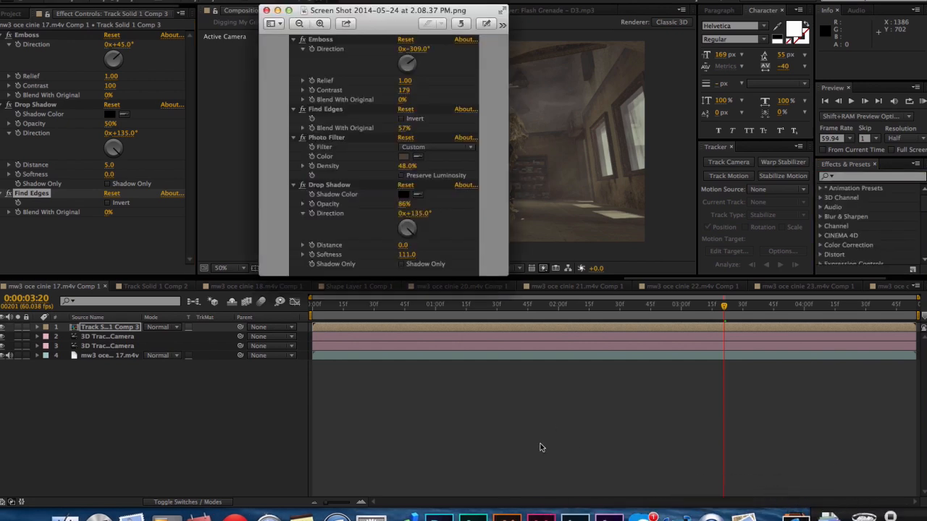
pyautogui.click(846, 178)
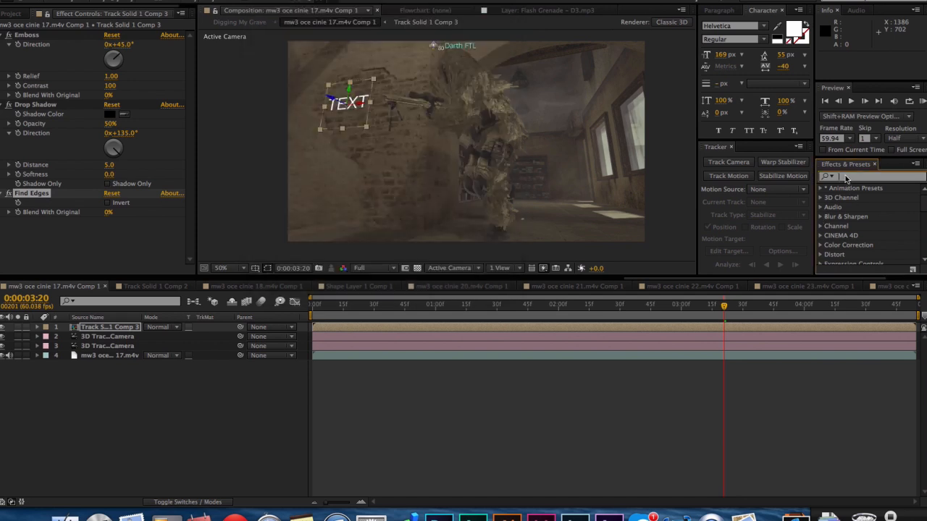
pyautogui.write('photo')
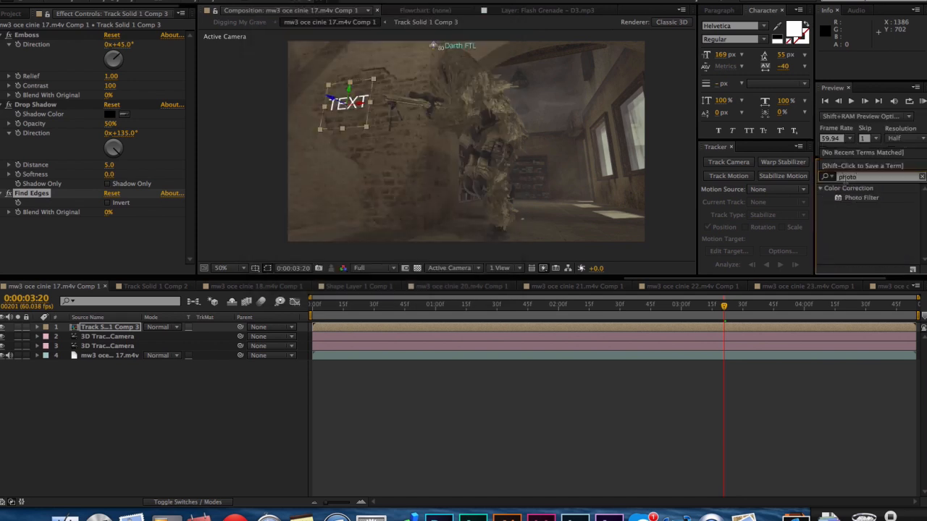
pyautogui.doubleClick(859, 198)
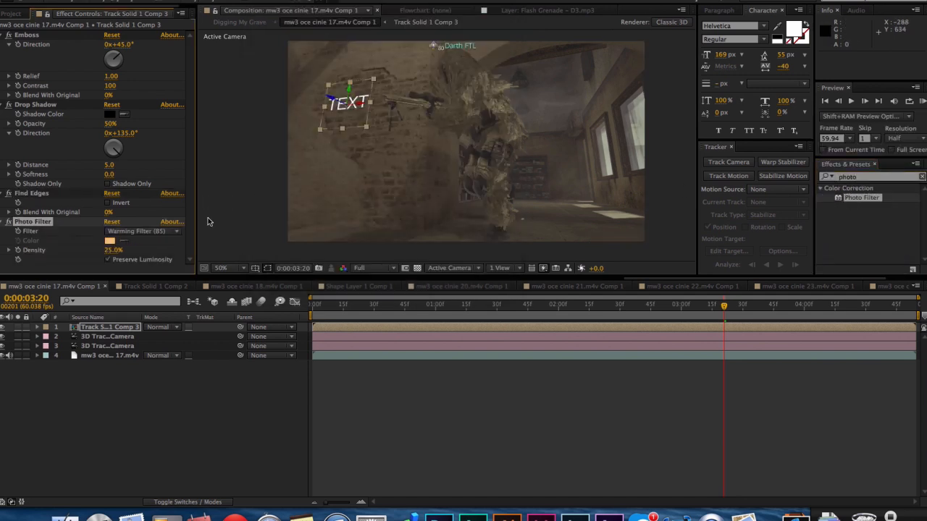
# Move Drop Shadow below Photo Filter to match the reference screenshot's effect order, and bring the screenshot back up in Preview.
pyautogui.click(718, 511)
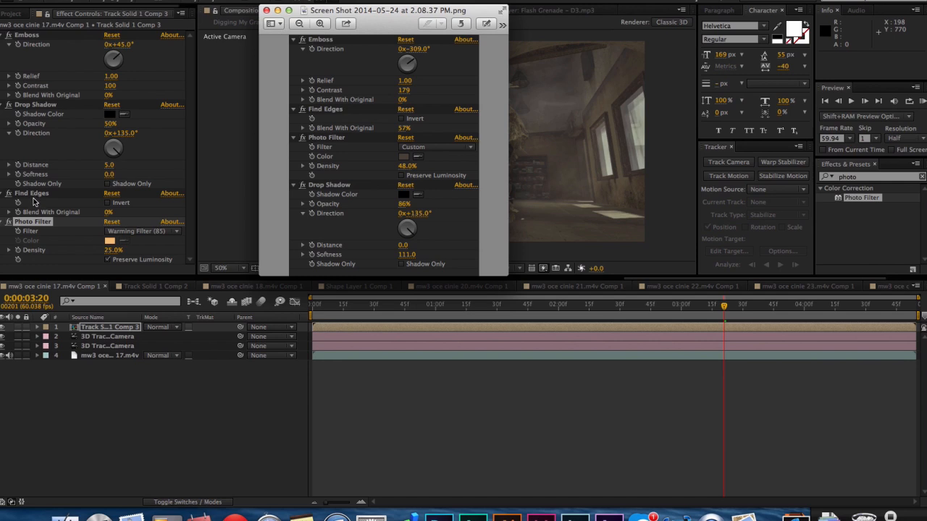
pyautogui.click(32, 197)
pyautogui.click(31, 194)
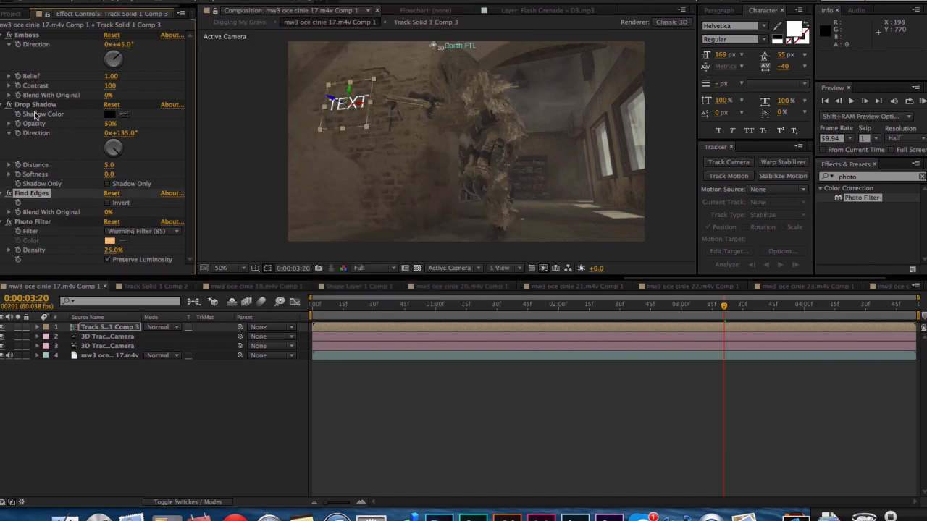
pyautogui.moveTo(35, 107); pyautogui.dragTo(35, 263)
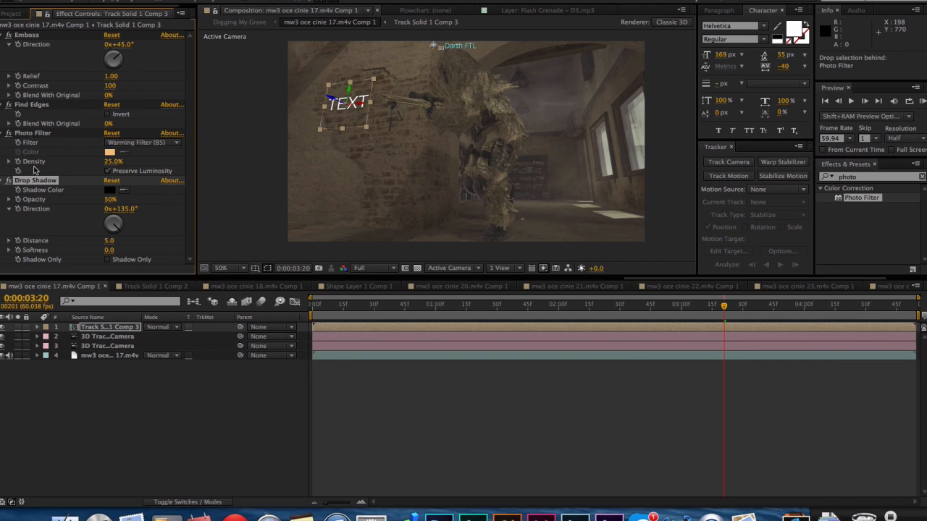
pyautogui.click(617, 391)
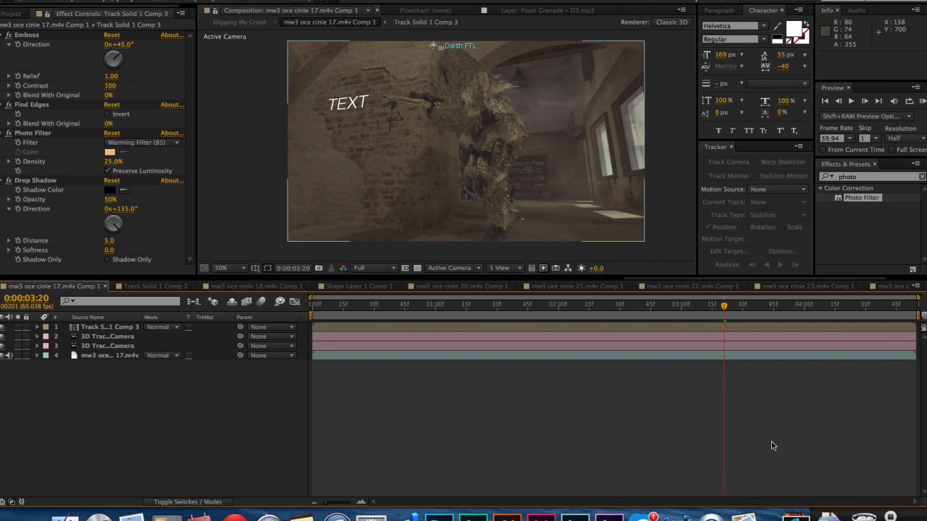
pyautogui.click(741, 508)
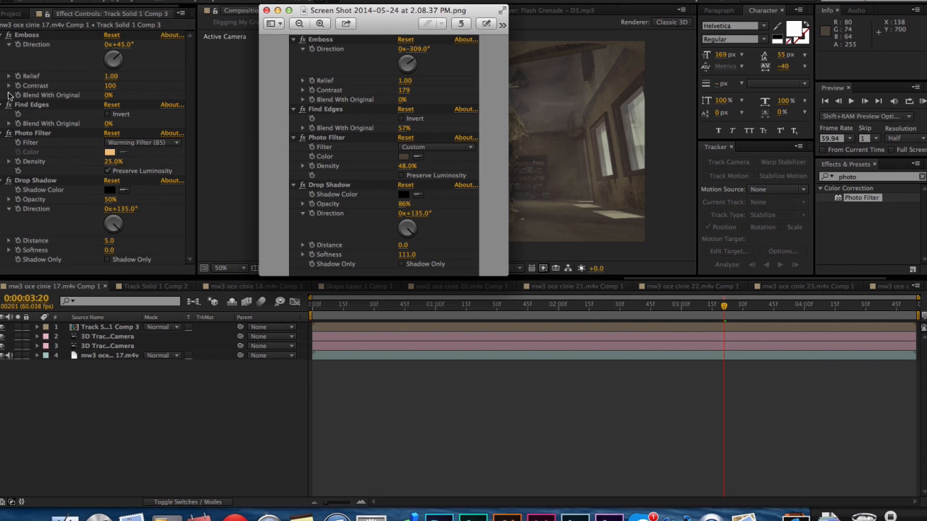
# Arrange the After Effects window and the Preview reference screenshot side by side so both sets of effect settings can be compared.
pyautogui.click(0, 123)
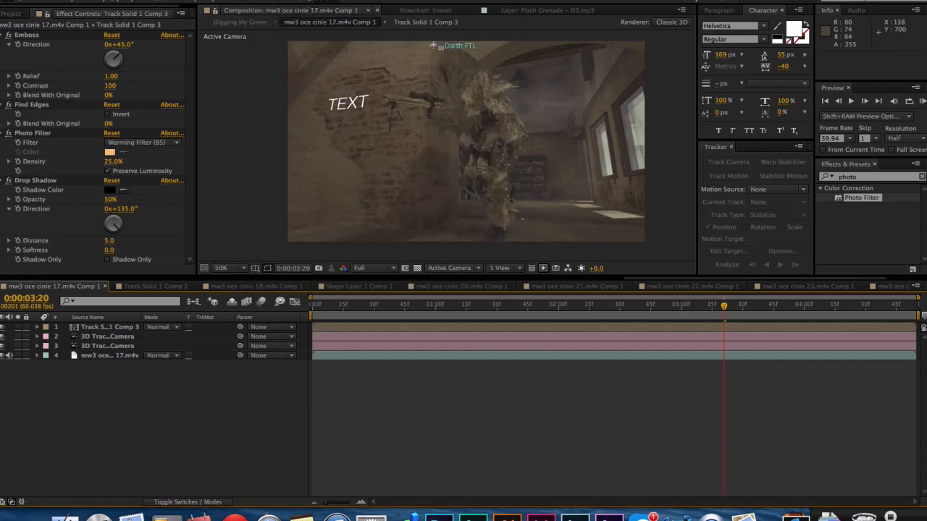
pyautogui.moveTo(1, 117); pyautogui.dragTo(281, 117)
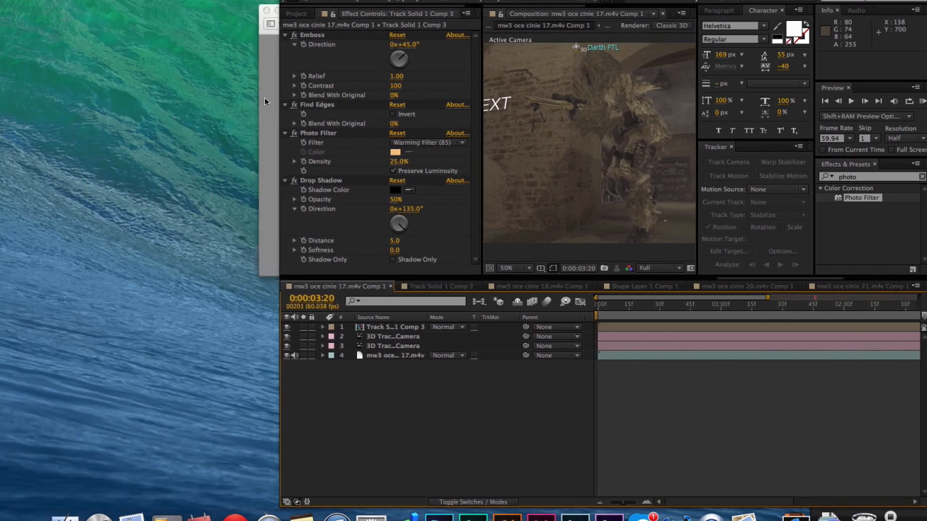
pyautogui.click(266, 55)
pyautogui.moveTo(330, 3); pyautogui.dragTo(81, 15)
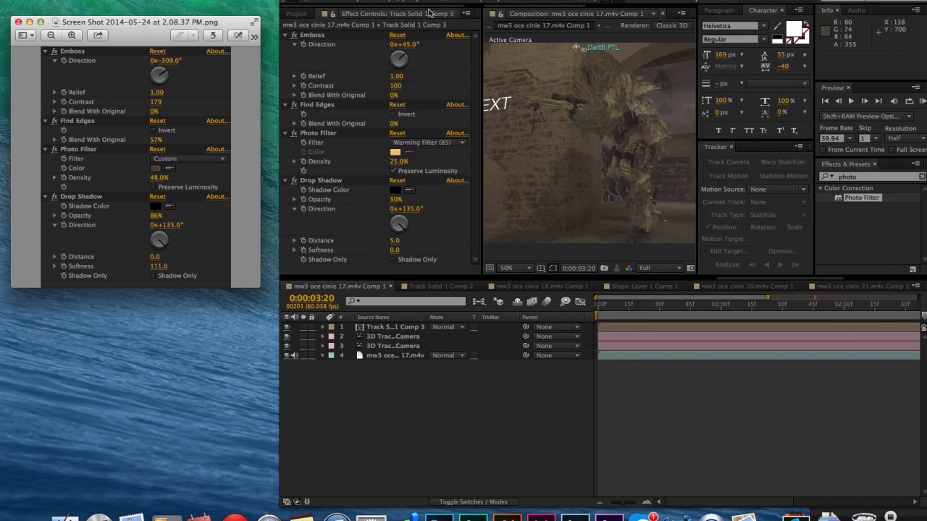
# Set the Emboss direction to -309° and its contrast to 178 on Track Solid 1 Comp 3.
pyautogui.click(408, 45)
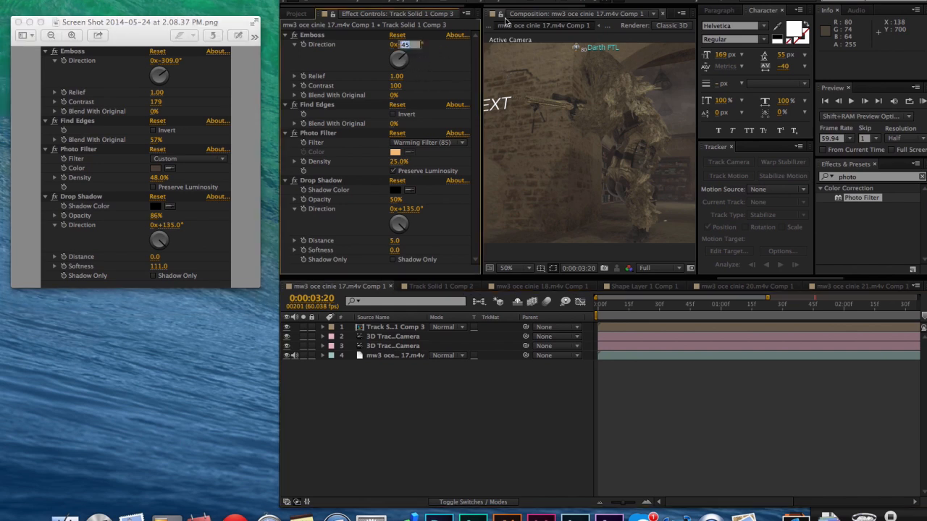
pyautogui.write('-309')
pyautogui.press('Return')
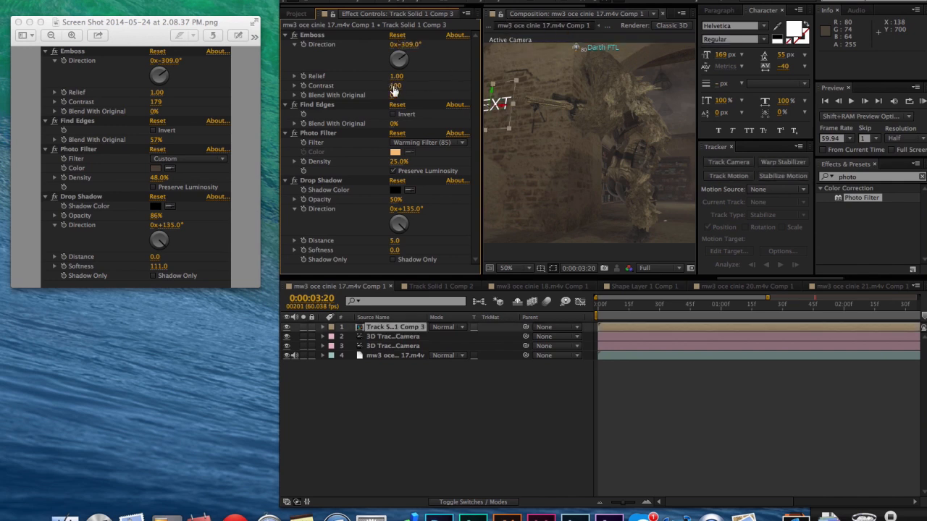
pyautogui.moveTo(395, 86); pyautogui.dragTo(420, 88)
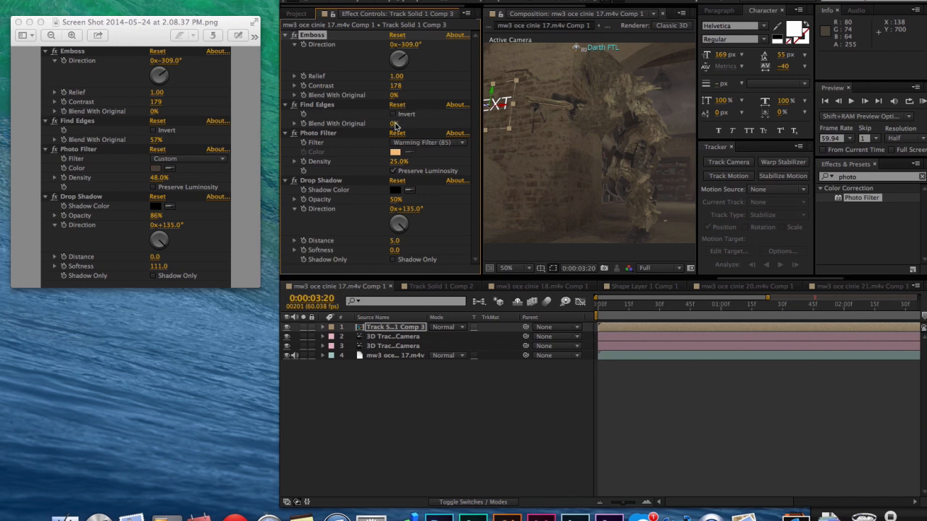
# Set the Find Edges Blend With Original value to 57%.
pyautogui.moveTo(394, 126); pyautogui.dragTo(413, 125)
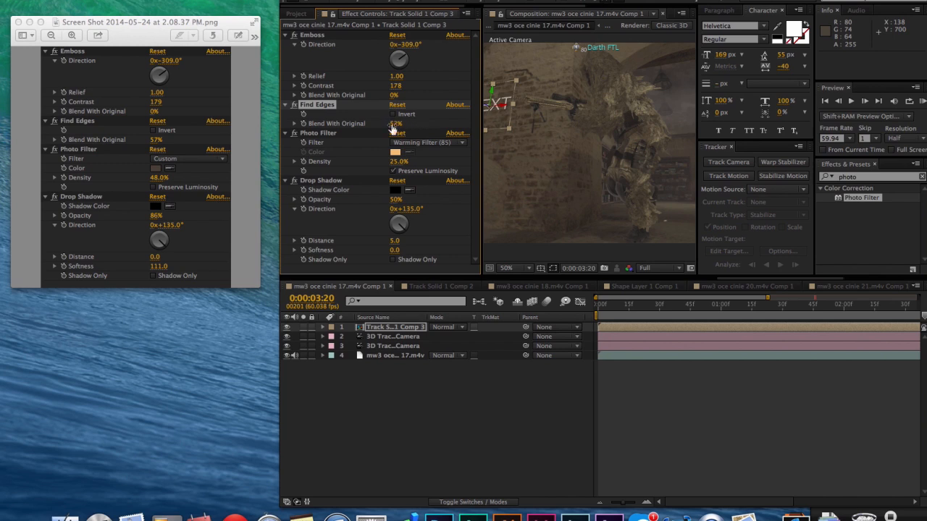
pyautogui.click(396, 124)
pyautogui.write('57')
pyautogui.press('Return')
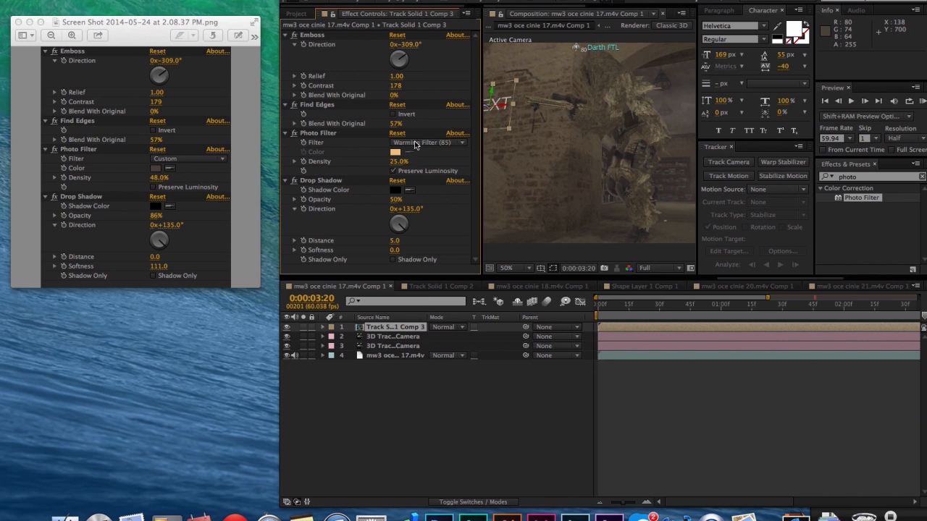
# Set the Photo Filter to Custom with a brown color sampled from the brick wall and a density of 48%.
pyautogui.click(415, 145)
pyautogui.click(438, 373)
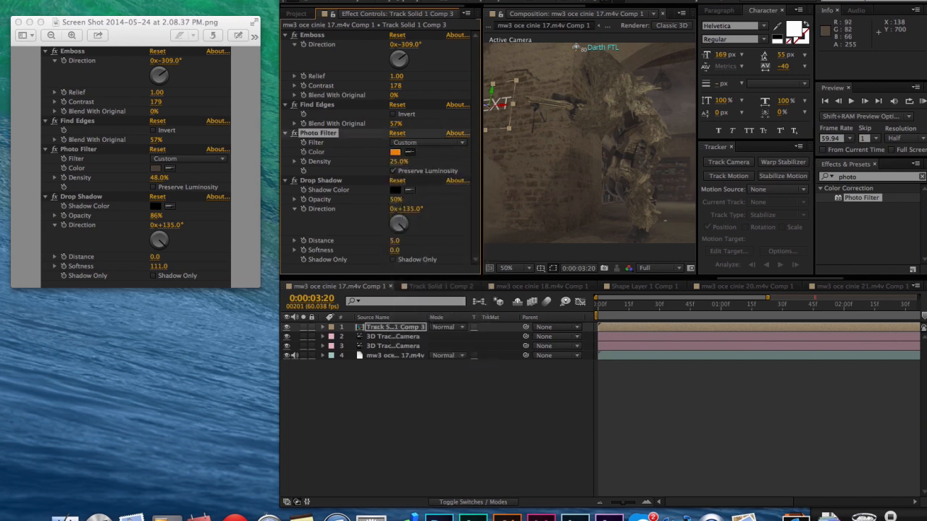
pyautogui.click(507, 116)
pyautogui.click(399, 161)
pyautogui.write('48')
pyautogui.click(440, 158)
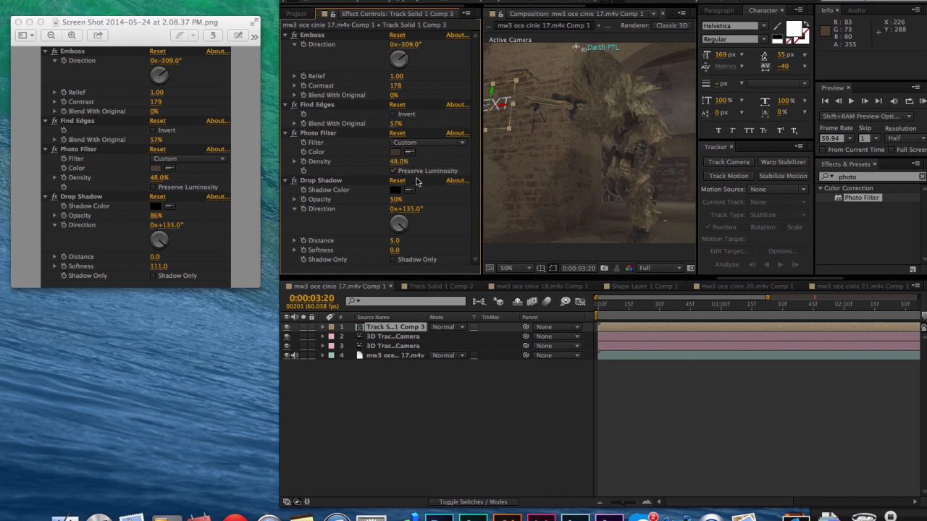
# Set the Drop Shadow opacity to 86%, distance to 0 and softness to 11.
pyautogui.click(395, 199)
pyautogui.write('86')
pyautogui.press('Return')
pyautogui.click(392, 242)
pyautogui.write('0')
pyautogui.press('Return')
pyautogui.click(396, 251)
pyautogui.write('11')
pyautogui.press('Return')
# Move the After Effects window back over the full screen and set Track Solid 1 Comp 3's blending mode to Hard Light after trying Multiply.
pyautogui.moveTo(281, 53); pyautogui.dragTo(0, 54)
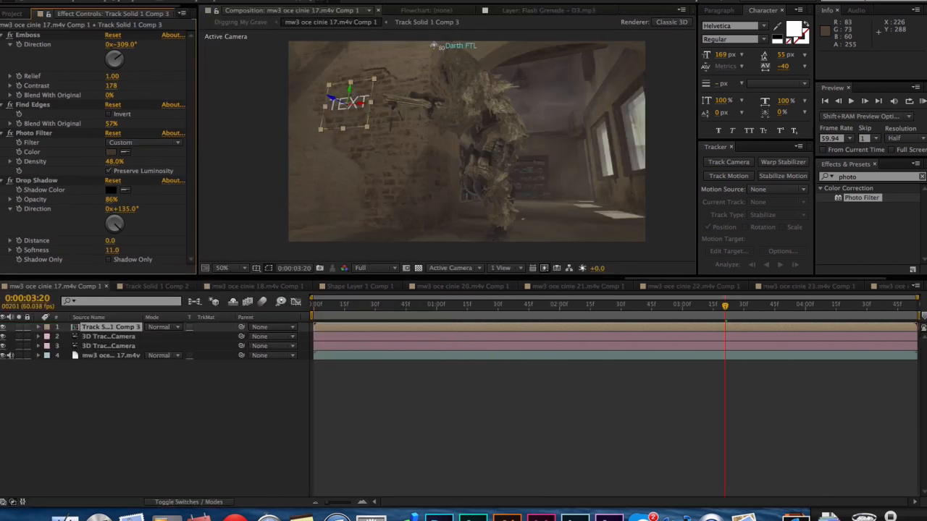
pyautogui.click(248, 81)
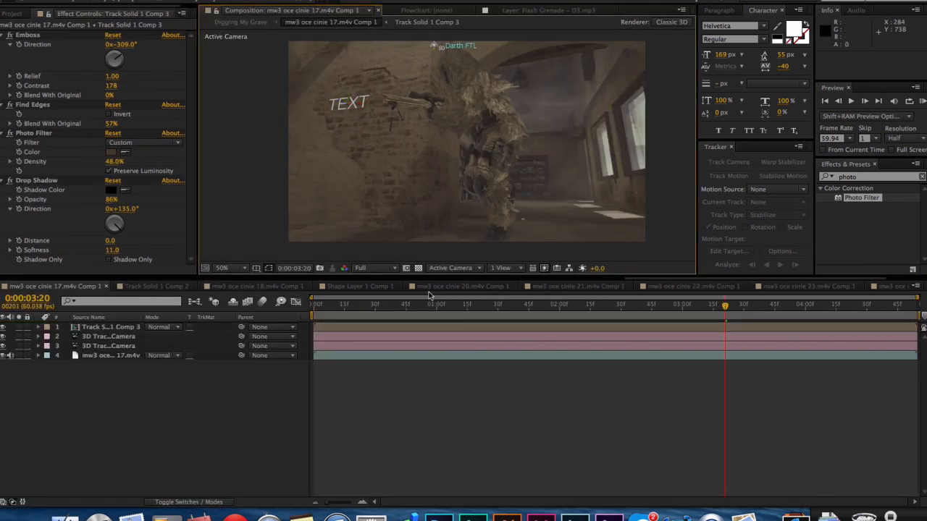
pyautogui.click(533, 330)
pyautogui.click(157, 328)
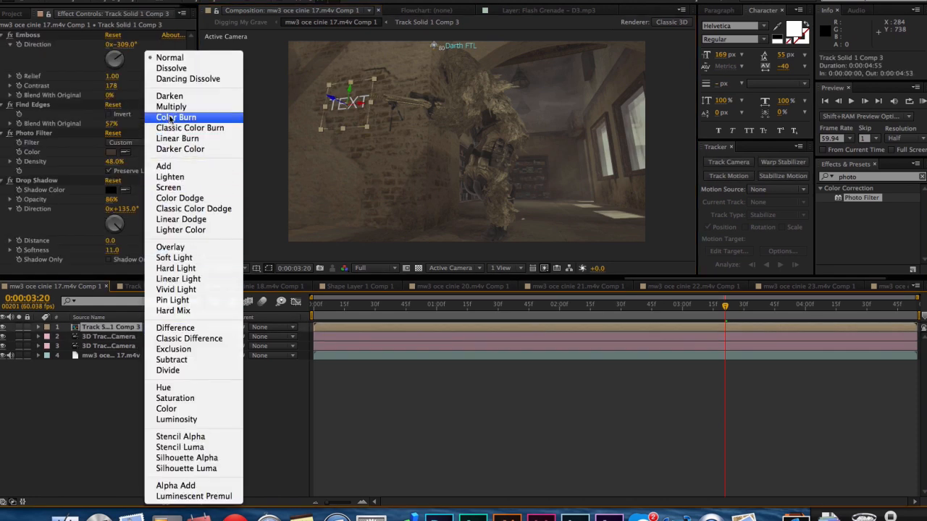
pyautogui.click(170, 107)
pyautogui.click(167, 329)
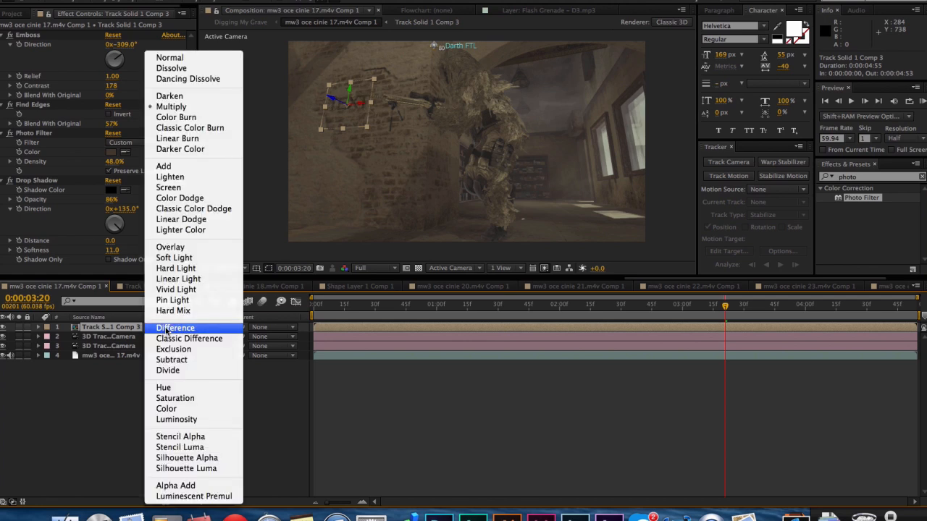
pyautogui.click(174, 270)
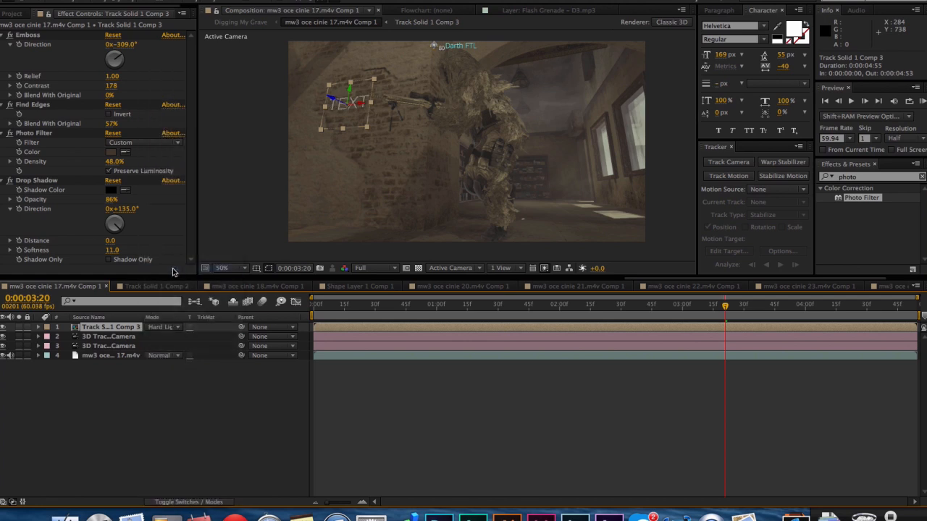
pyautogui.click(492, 421)
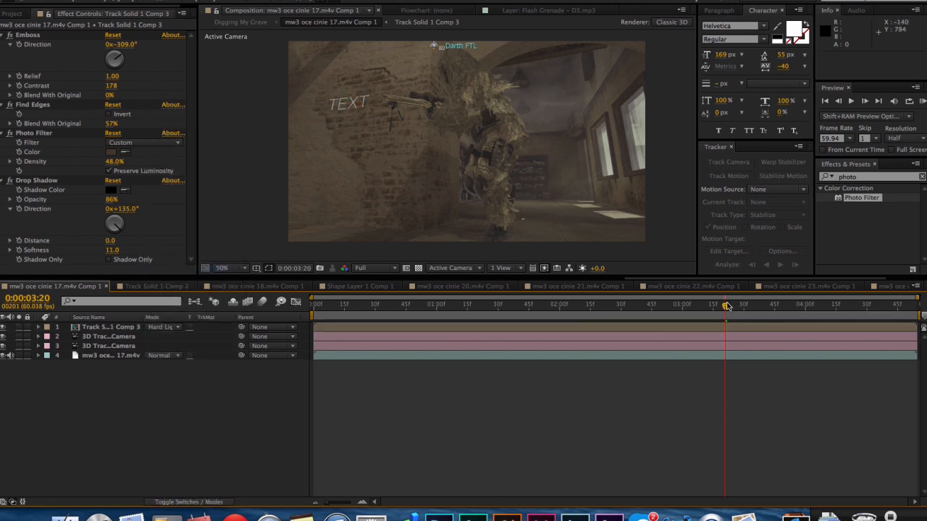
# Try the Vivid Light blending mode on Track Solid 1 Comp 3 at 0:00:03:45 and switch back to Hard Light.
pyautogui.click(718, 327)
pyautogui.moveTo(803, 306); pyautogui.dragTo(774, 319)
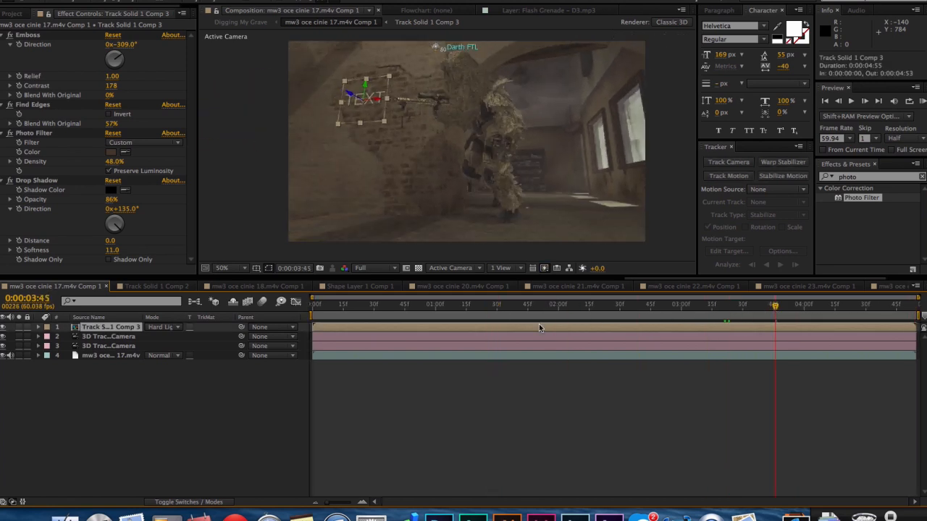
pyautogui.click(161, 330)
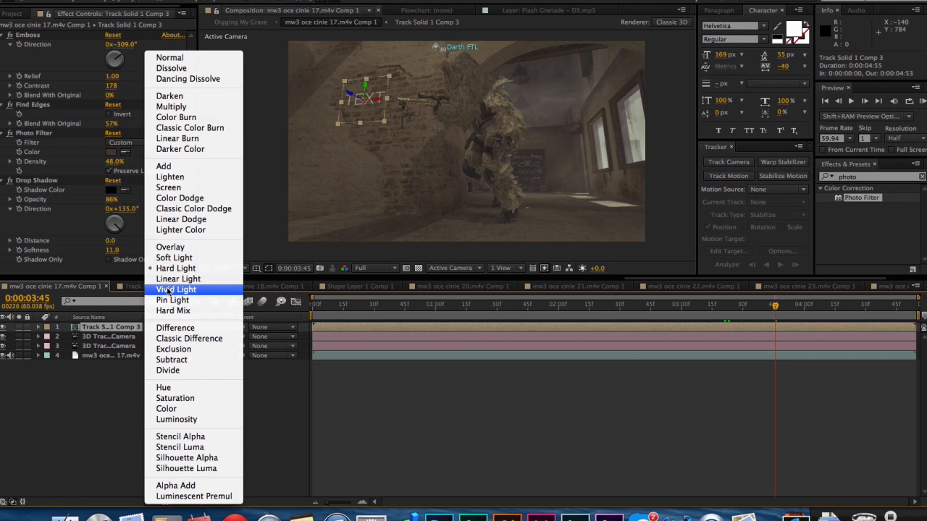
pyautogui.click(167, 291)
pyautogui.click(290, 253)
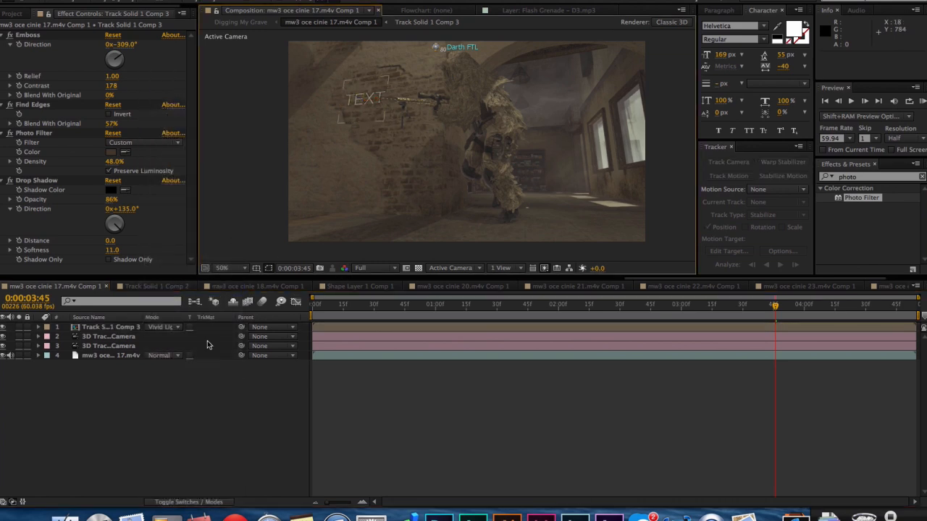
pyautogui.click(170, 329)
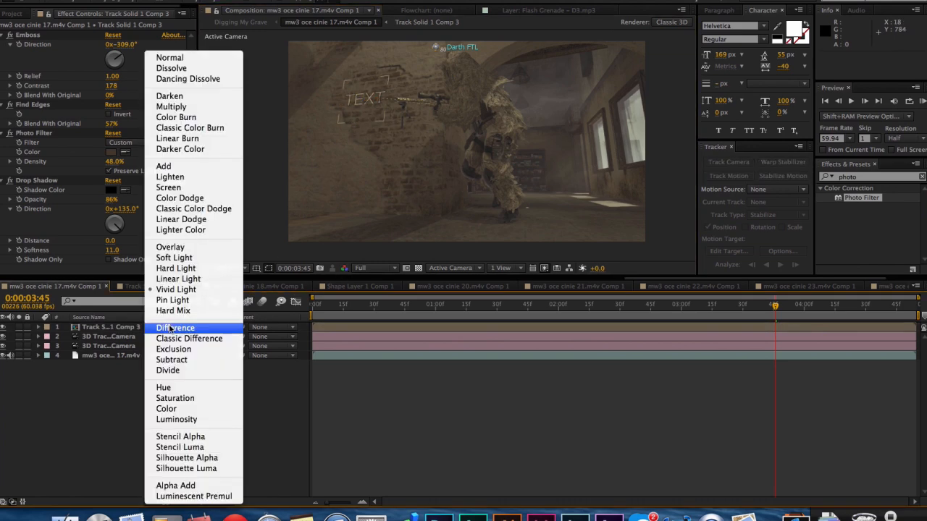
pyautogui.click(175, 269)
pyautogui.click(437, 364)
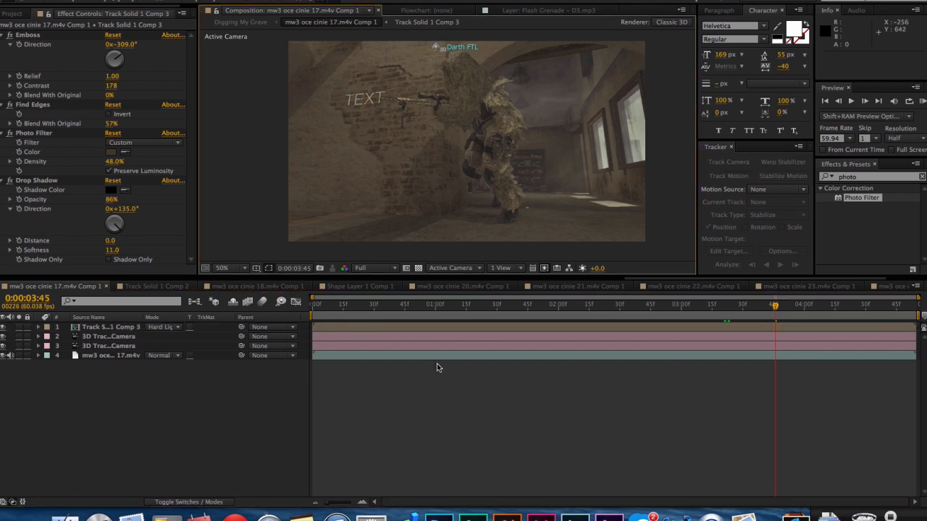
# Set the opacity of Track Solid 1 Comp 3 to 85% and collapse the layer's properties.
pyautogui.click(463, 329)
pyautogui.press('t')
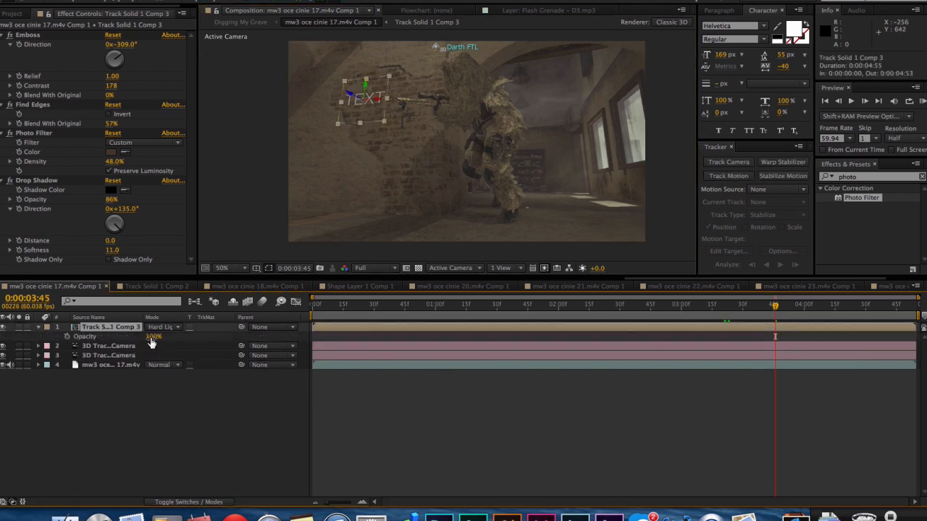
pyautogui.click(155, 337)
pyautogui.write('85')
pyautogui.click(199, 436)
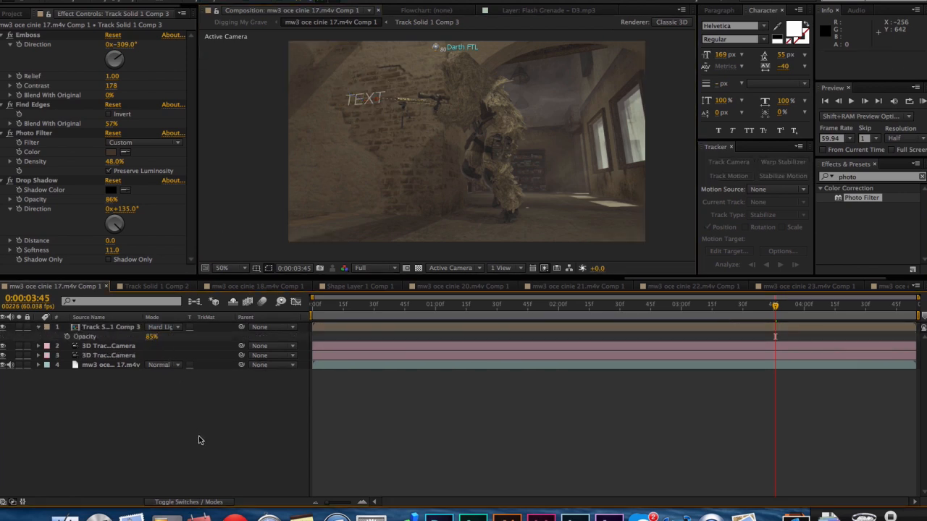
pyautogui.click(40, 327)
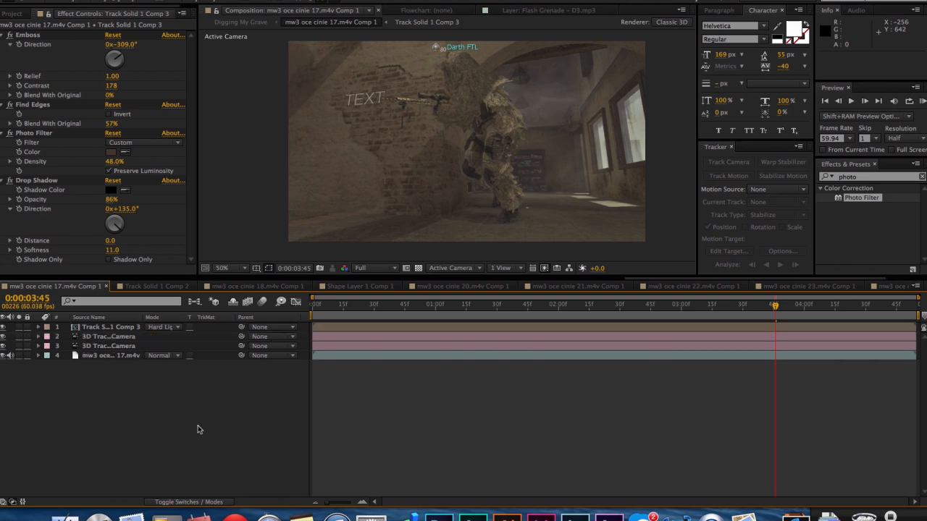
# Check the wall text in the clip and in the color-graded Digging My Grave composition, and reopen the mw3 oce cinie 17.m4v Comp 1 layer.
pyautogui.press('space')
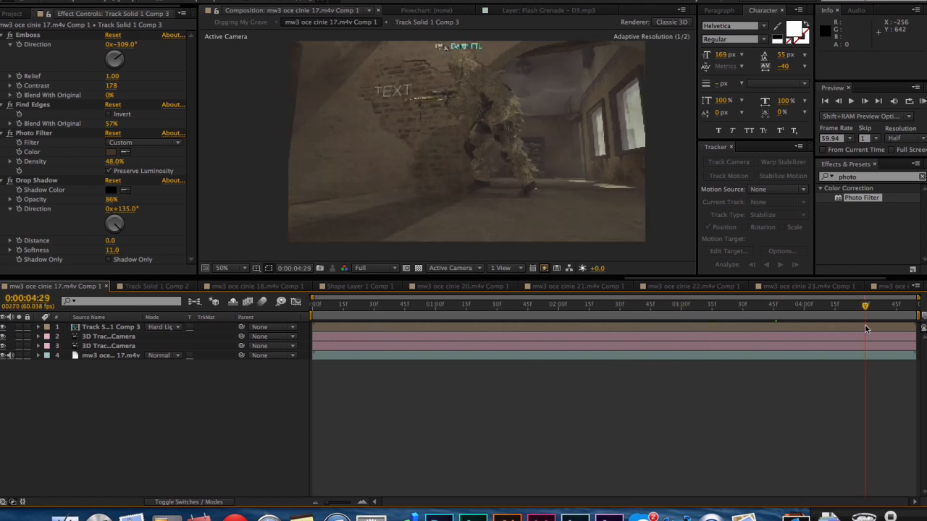
pyautogui.click(223, 24)
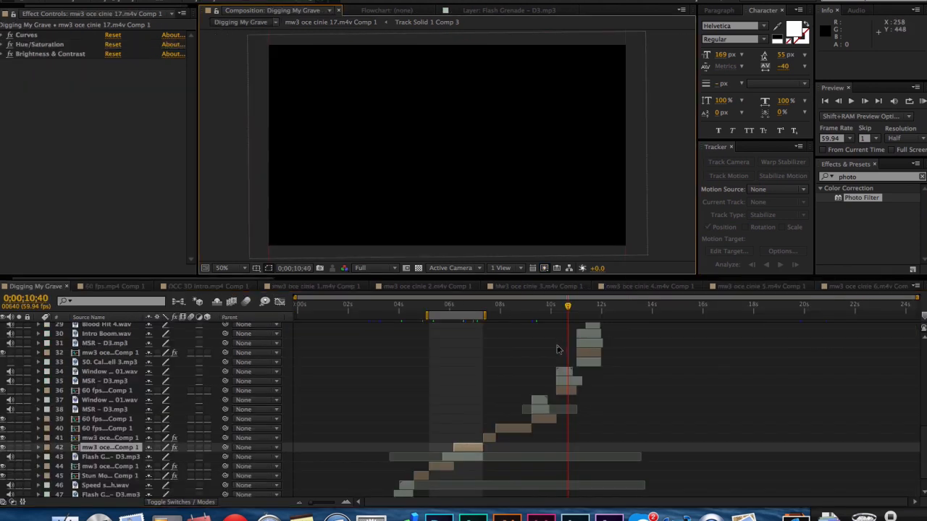
pyautogui.click(463, 304)
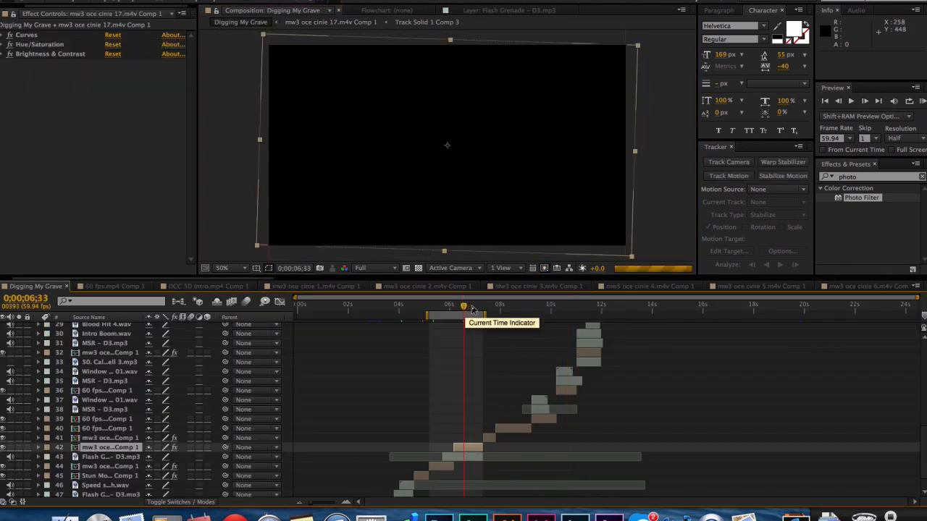
pyautogui.click(473, 309)
pyautogui.click(479, 308)
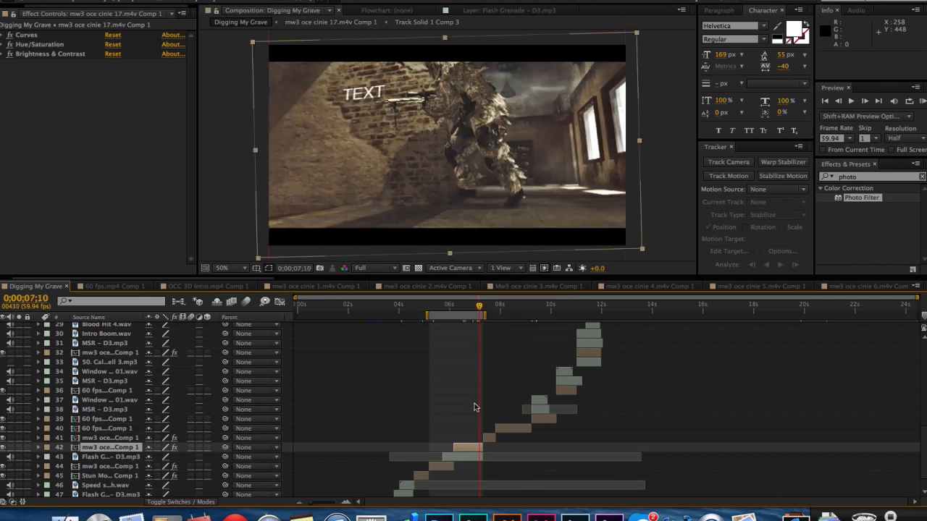
pyautogui.doubleClick(473, 449)
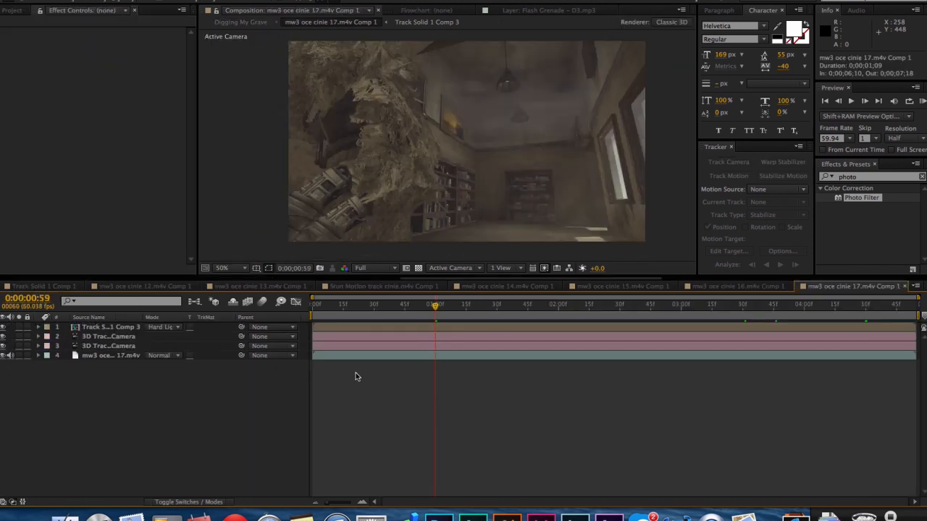
# Raise the Photo Filter density on Track Solid 1 Comp 3 to 87% while viewing the frame at 0:00:03:43.
pyautogui.moveTo(568, 314); pyautogui.dragTo(771, 311)
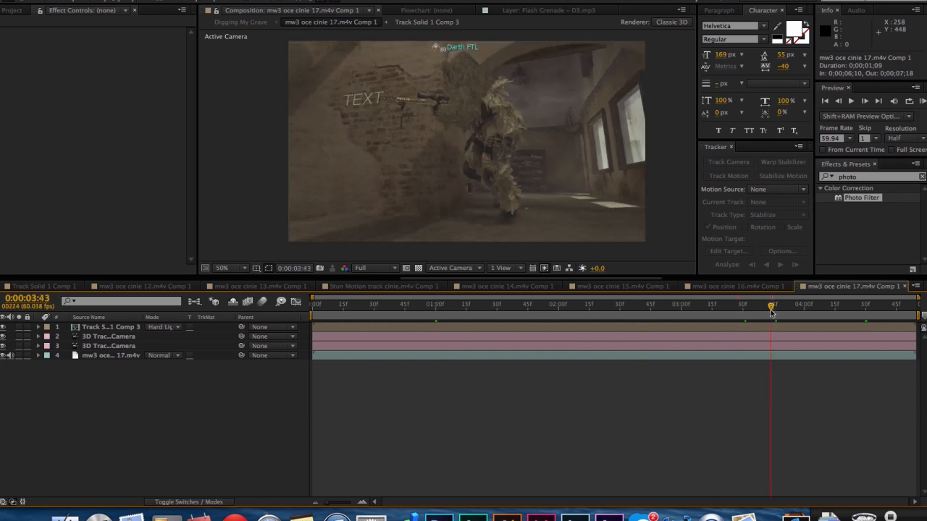
pyautogui.click(577, 327)
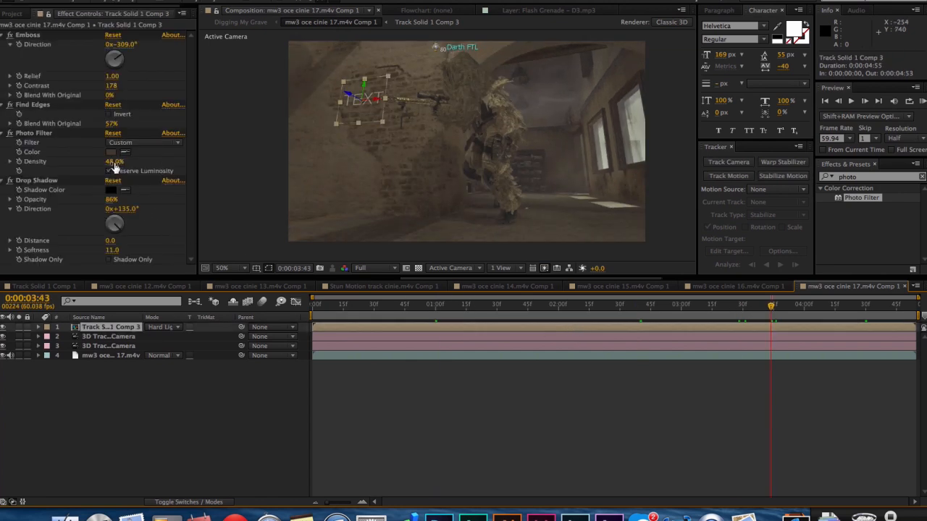
pyautogui.moveTo(113, 162); pyautogui.dragTo(145, 162)
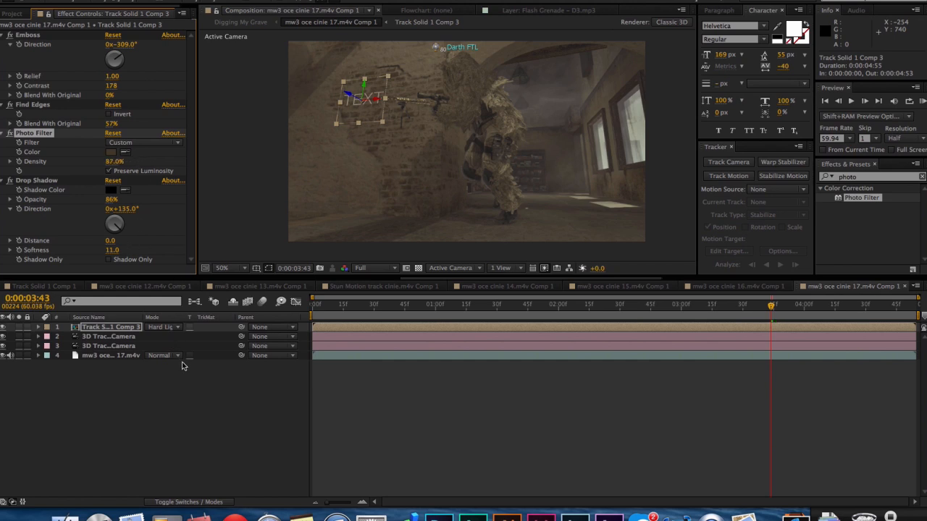
# Try the Linear Light and Vivid Light blending modes on Track Solid 1 Comp 3.
pyautogui.click(161, 327)
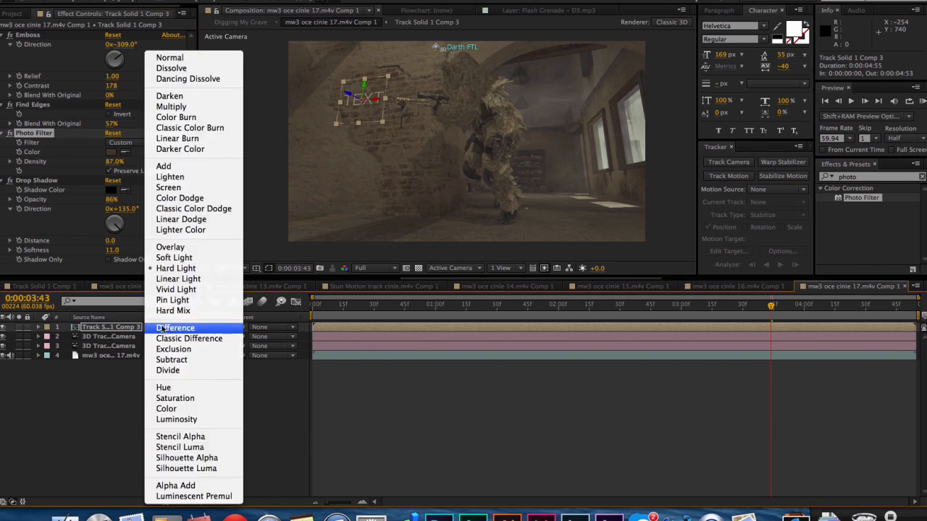
pyautogui.click(174, 280)
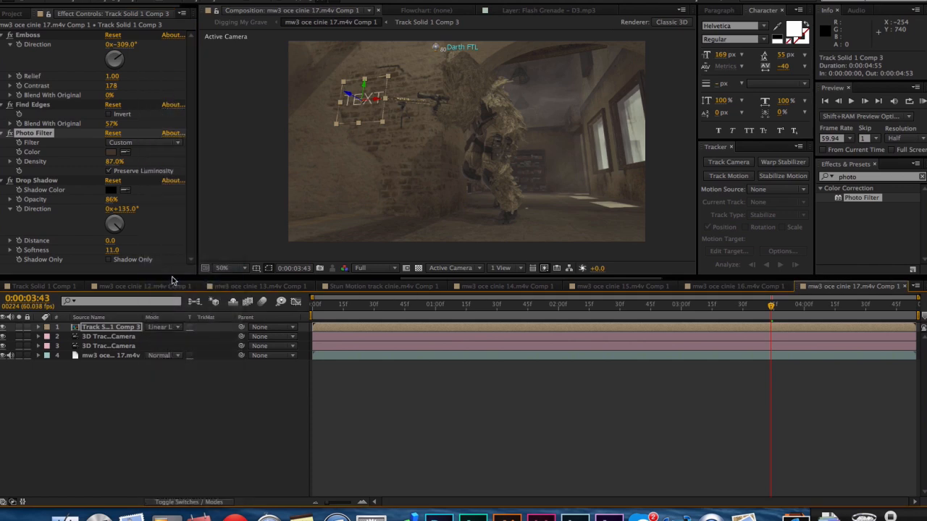
pyautogui.click(165, 325)
pyautogui.click(166, 295)
# Try opacities of 65% and 75% on Track Solid 1 Comp 3 with Vivid Light blending.
pyautogui.press('t')
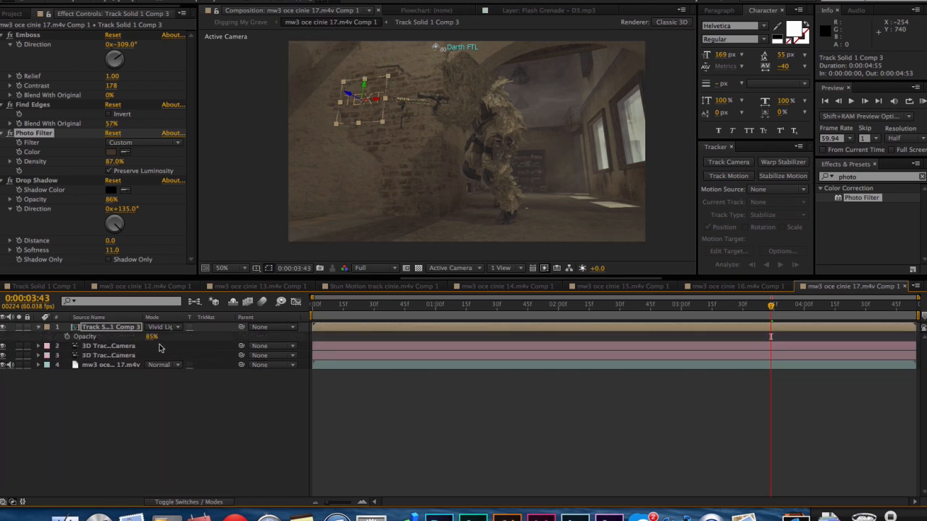
pyautogui.click(151, 341)
pyautogui.click(150, 337)
pyautogui.write('65')
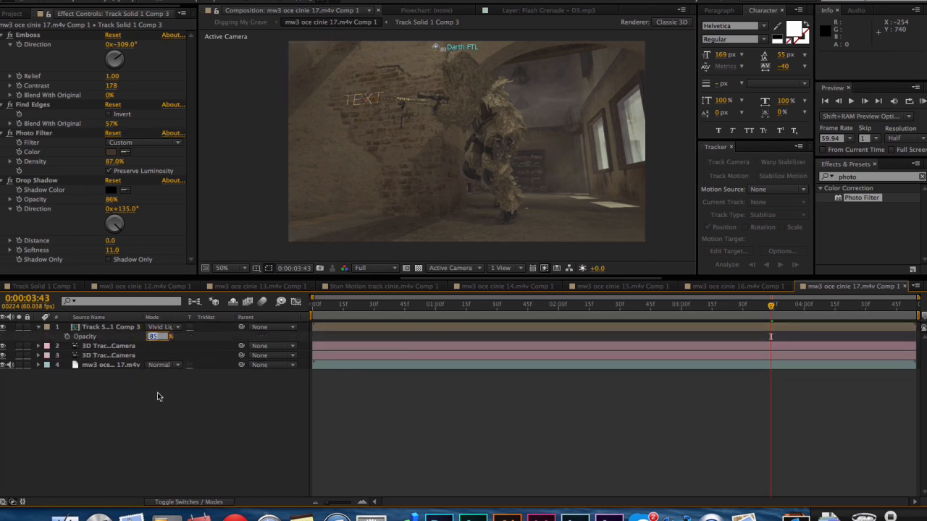
pyautogui.press('Return')
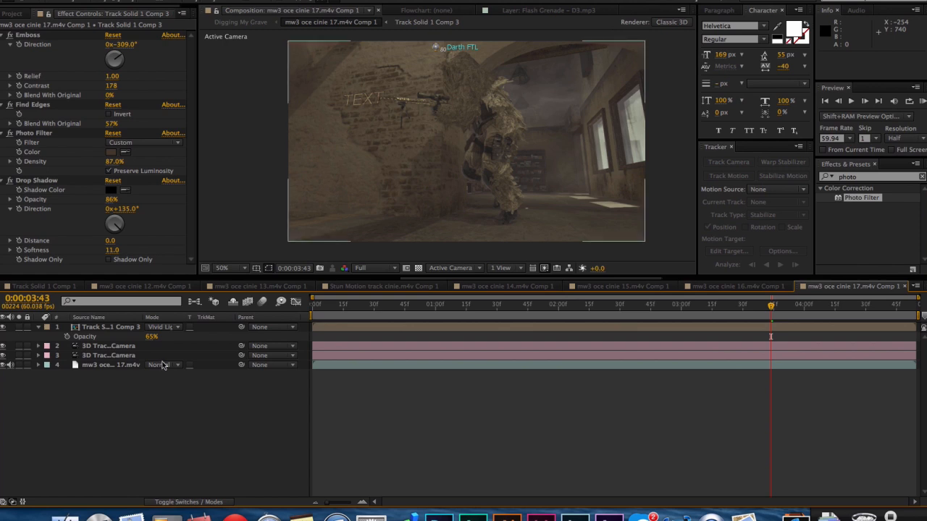
pyautogui.click(150, 337)
pyautogui.write('75')
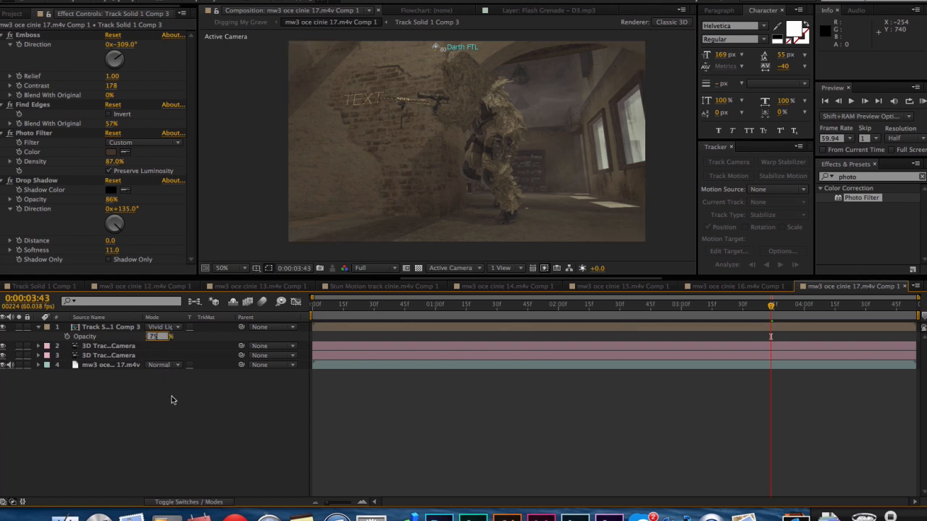
pyautogui.press('Return')
# Switch Track Solid 1 Comp 3 back to Hard Light blending and set its opacity to 65%.
pyautogui.click(154, 326)
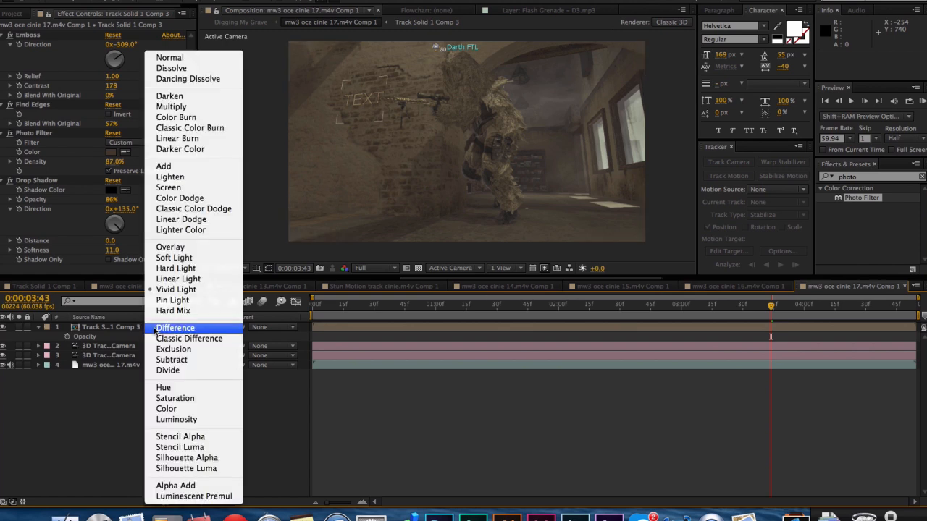
pyautogui.click(165, 274)
pyautogui.click(202, 211)
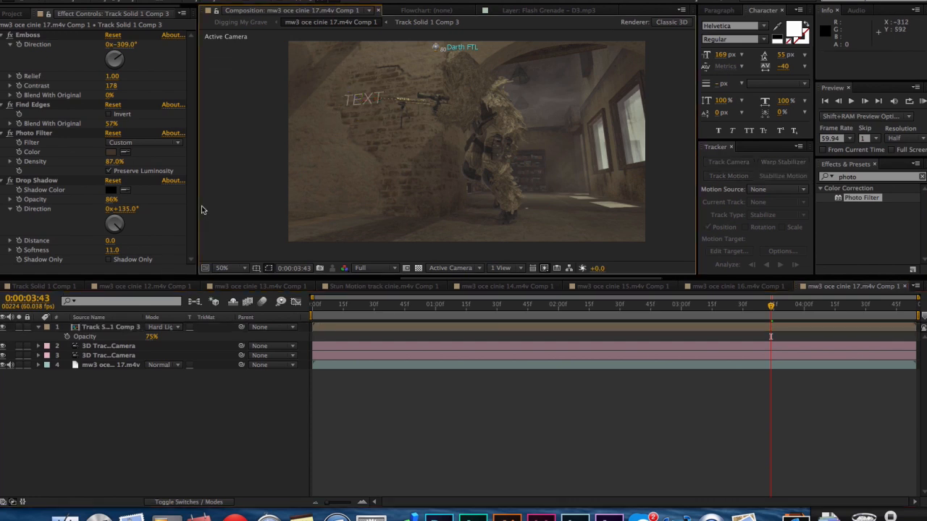
pyautogui.click(152, 337)
pyautogui.write('65')
pyautogui.press('Return')
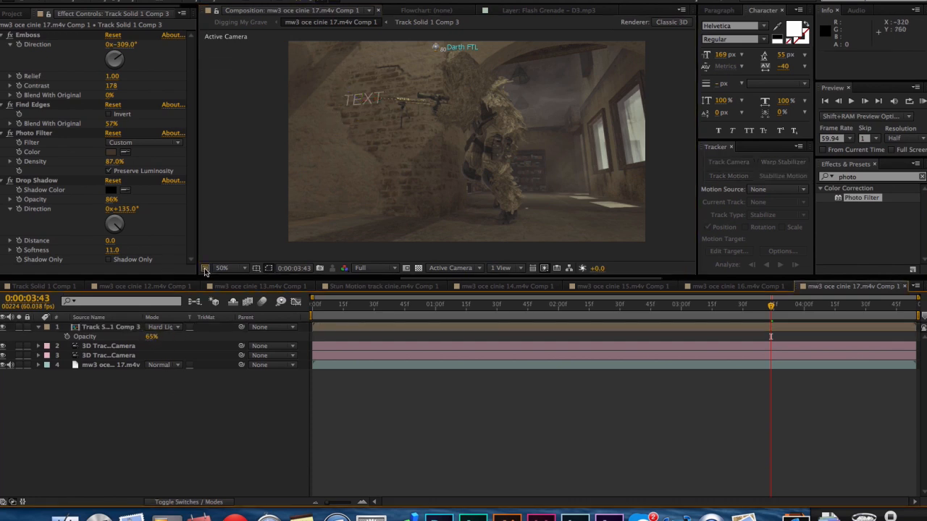
# Check the wall text in the Digging My Grave composition at 0;00;07;02 and reopen the mw3 oce cinie 17.m4v Comp 1 layer.
pyautogui.click(239, 21)
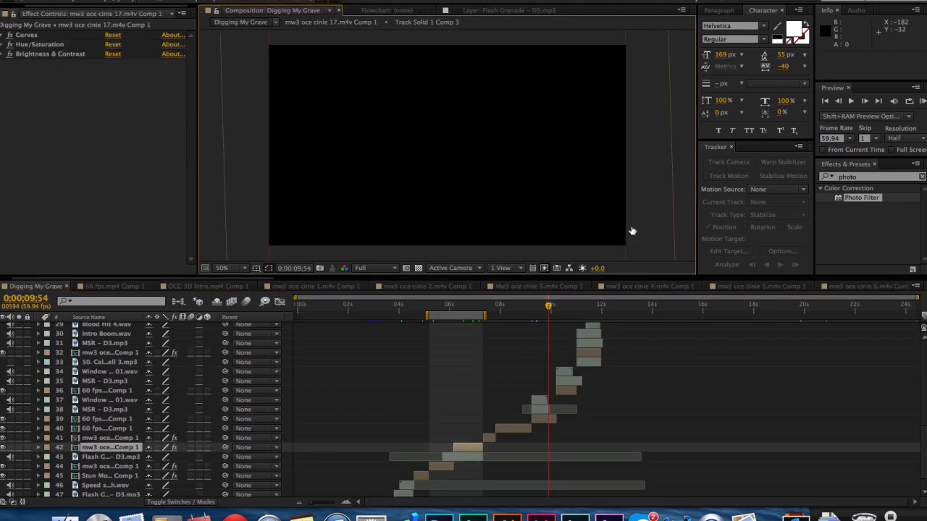
pyautogui.click(476, 307)
pyautogui.moveTo(477, 307); pyautogui.dragTo(475, 309)
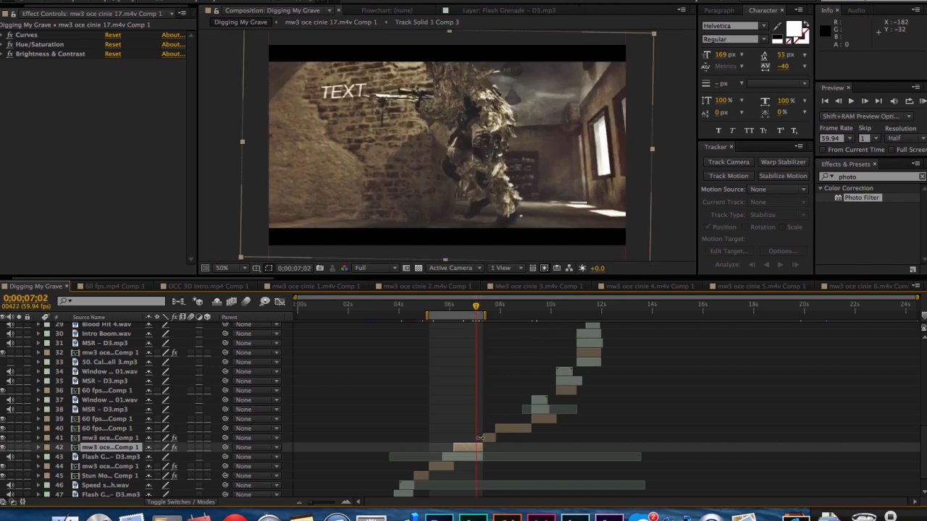
pyautogui.doubleClick(470, 447)
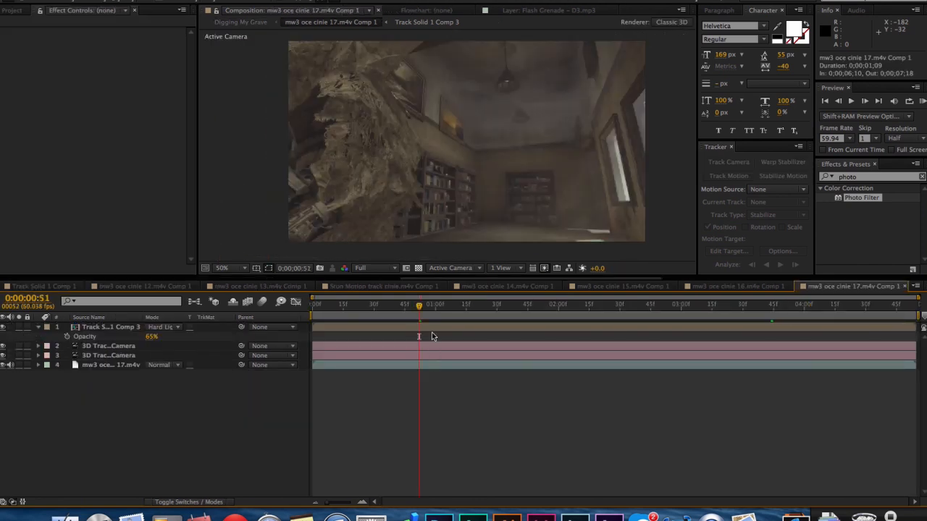
# Raise the Drop Shadow opacity on Track Solid 1 Comp 3 to 90% while viewing the frame at 0:00:04:08.
pyautogui.click(430, 330)
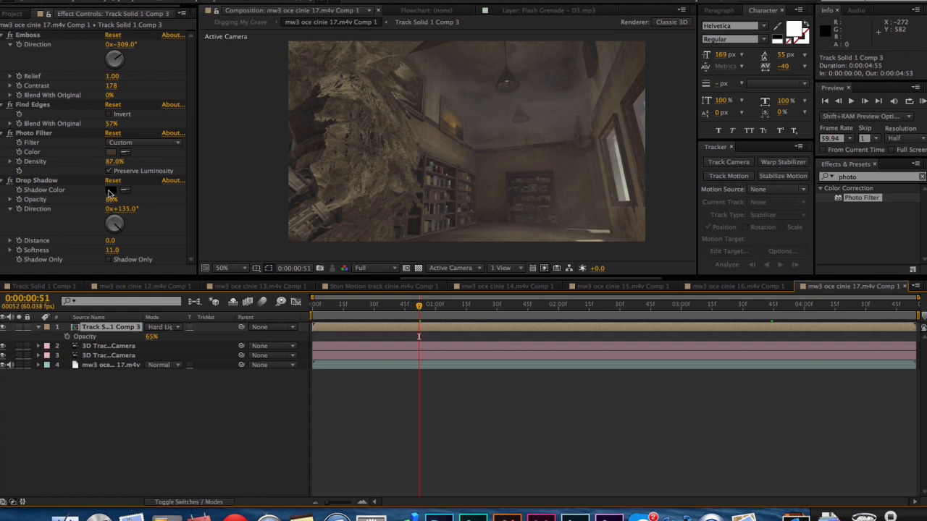
pyautogui.moveTo(609, 308); pyautogui.dragTo(822, 313)
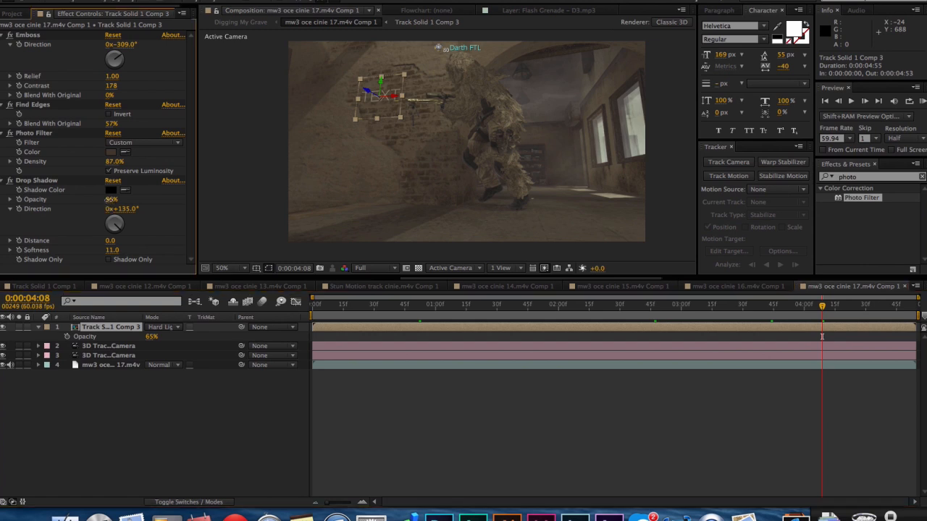
pyautogui.moveTo(109, 205)
pyautogui.mouseDown()
pyautogui.moveTo(145, 202)
pyautogui.moveTo(112, 200)
pyautogui.mouseUp()
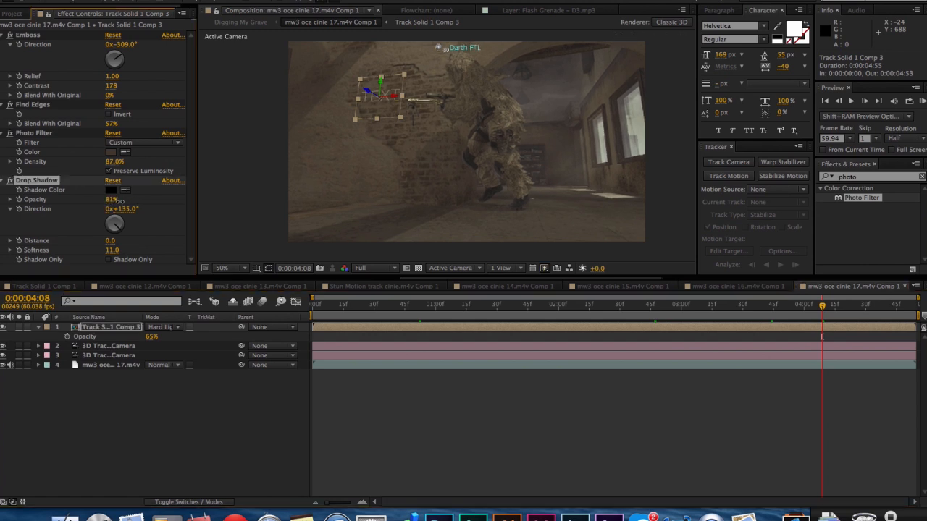
pyautogui.click(155, 201)
pyautogui.click(219, 183)
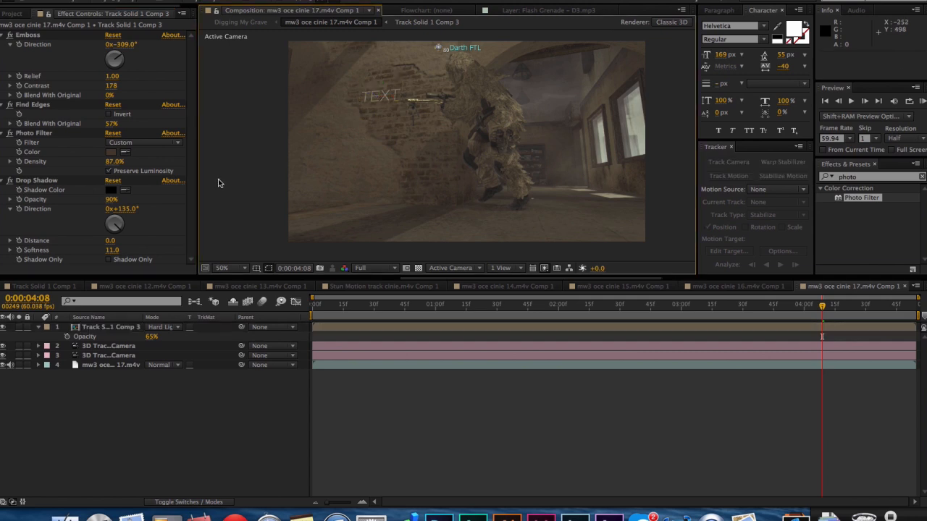
# Try the Shadow Only option of the Drop Shadow effect and switch it off again.
pyautogui.click(108, 262)
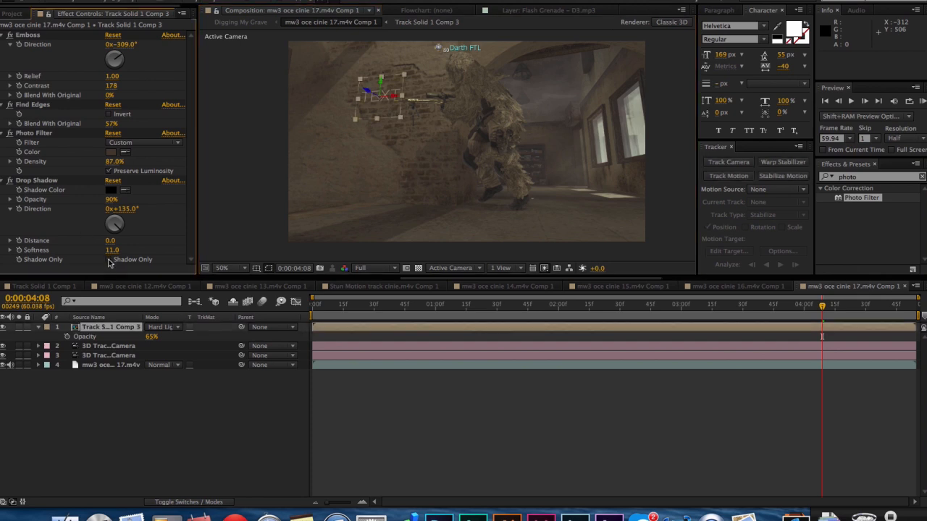
pyautogui.click(109, 260)
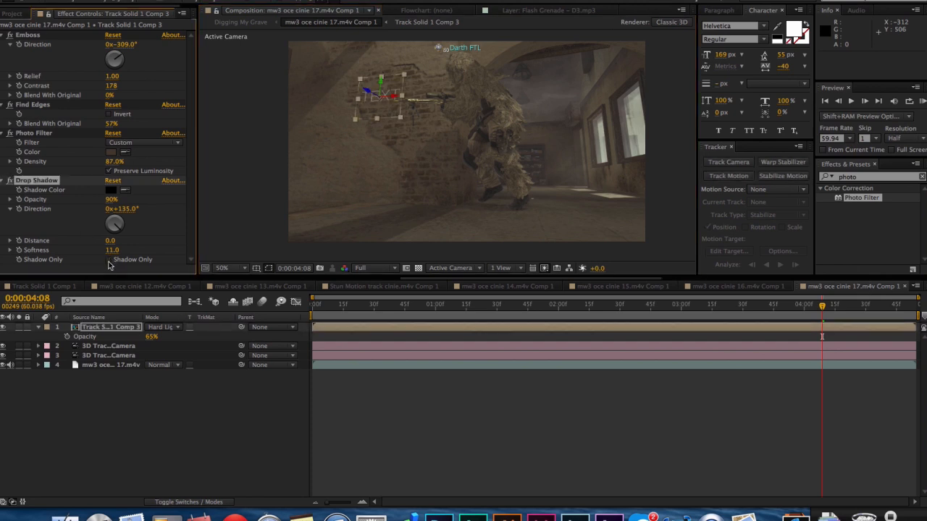
pyautogui.click(108, 225)
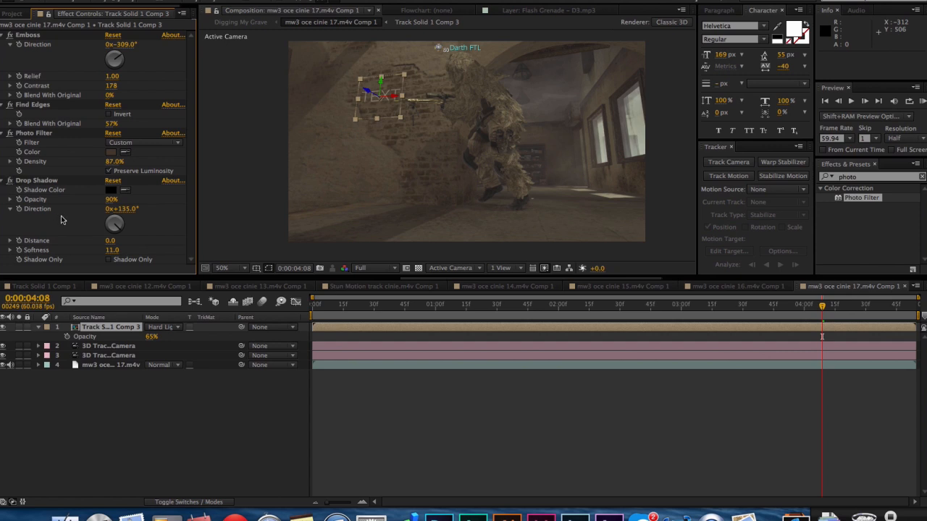
# Set the Drop Shadow softness on Track Solid 1 Comp 3 to 111.
pyautogui.click(113, 250)
pyautogui.click(138, 242)
pyautogui.write('111')
pyautogui.press('Return')
pyautogui.click(564, 429)
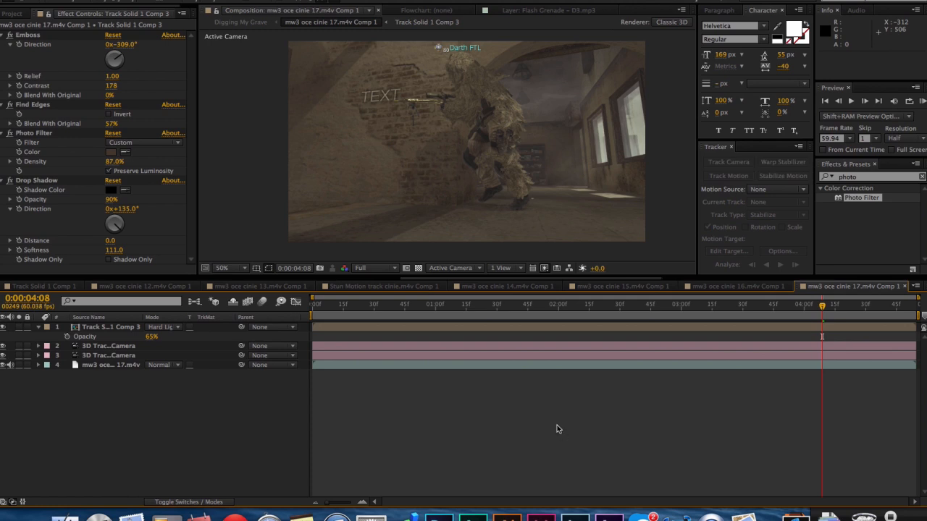
# Check the softened text shadow in Digging My Grave at 0;00;07;01 and reopen the mw3 oce cinie 17.m4v Comp 1 layer.
pyautogui.click(243, 24)
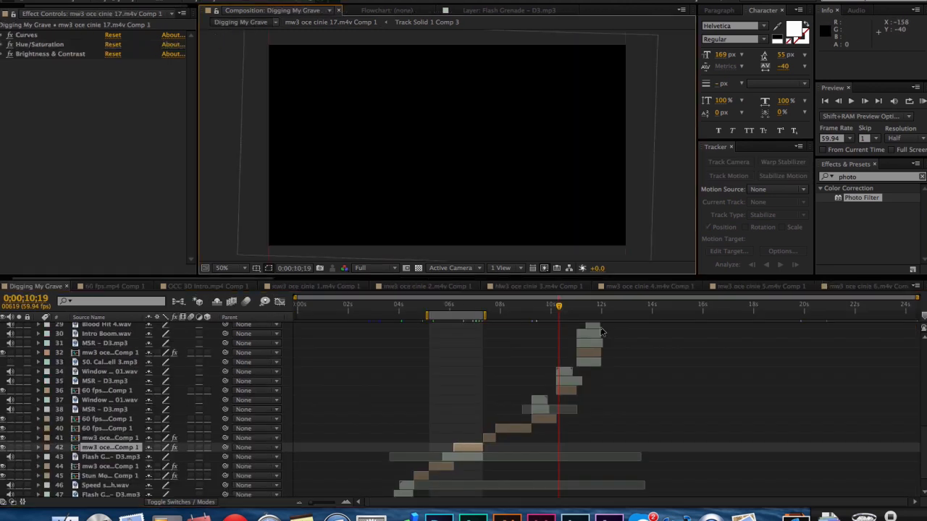
pyautogui.click(476, 308)
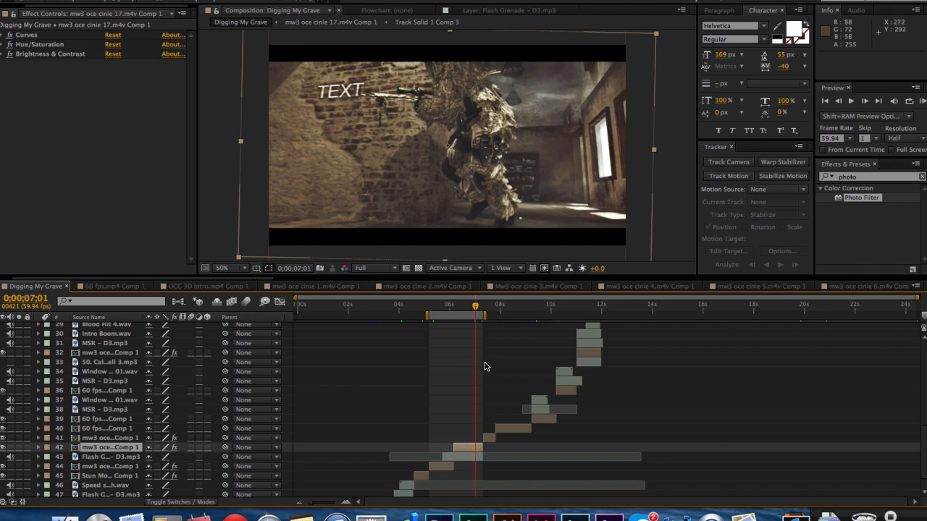
pyautogui.doubleClick(468, 449)
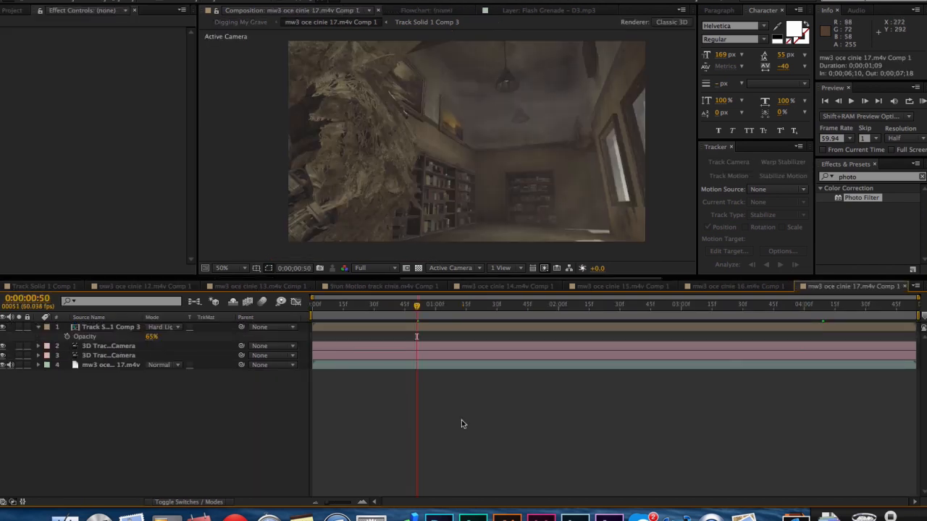
# Set the opacity of Track Solid 1 Comp 3 to 45% and view the text at 0:00:03:44.
pyautogui.click(417, 330)
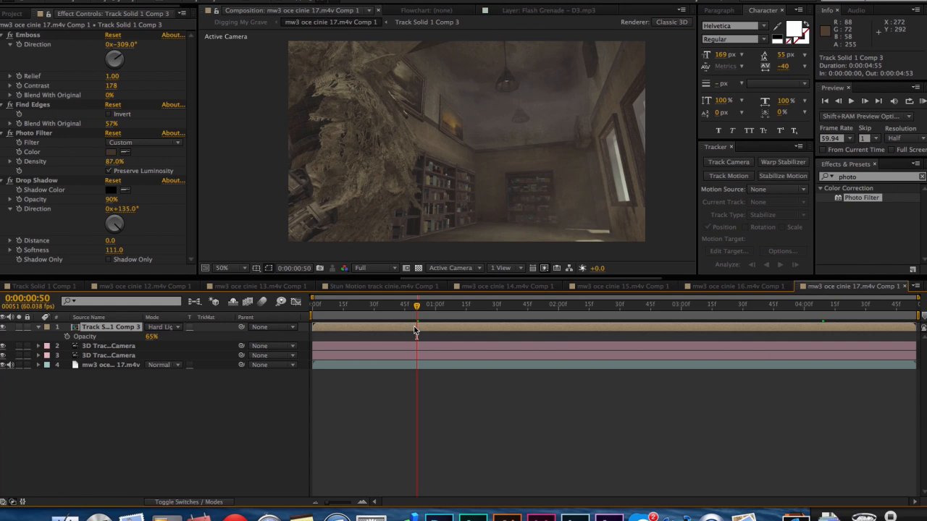
pyautogui.click(152, 339)
pyautogui.write('45')
pyautogui.click(167, 420)
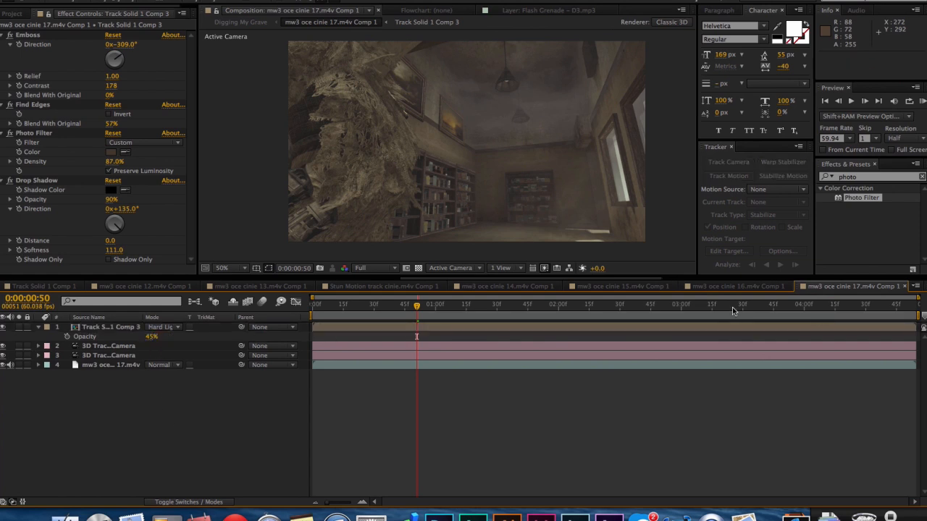
pyautogui.click(732, 311)
pyautogui.click(772, 311)
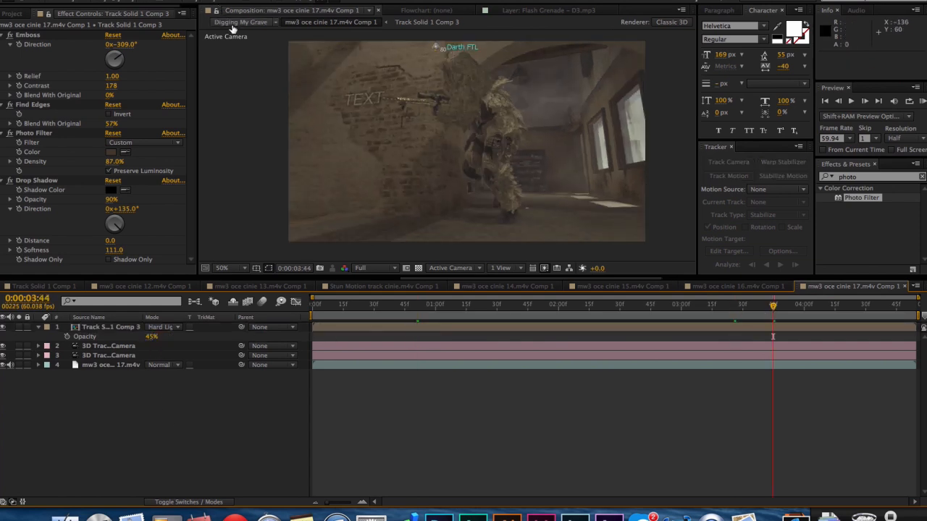
# Run a RAM preview of the Digging My Grave composition and inspect the wall text on frames between 0;00;06;51 and 0;00;07;05.
pyautogui.click(233, 29)
pyautogui.click(477, 309)
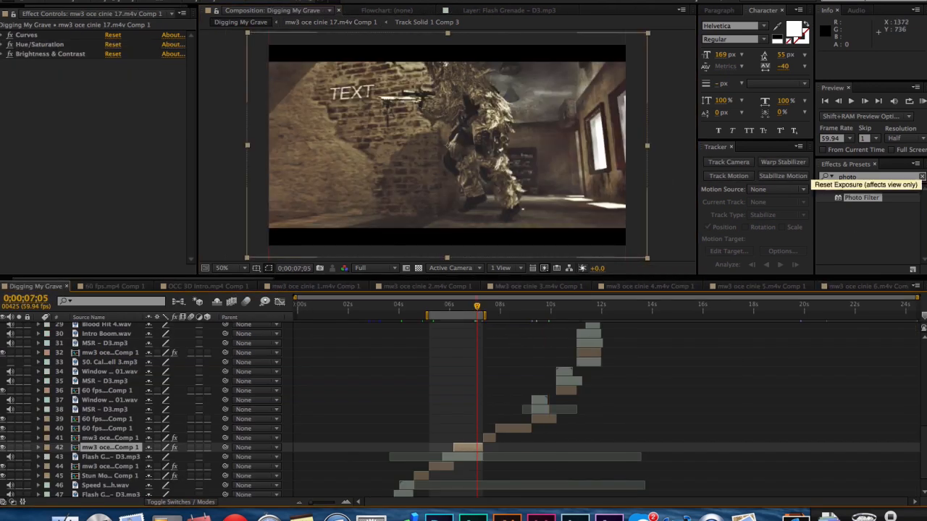
pyautogui.click(922, 102)
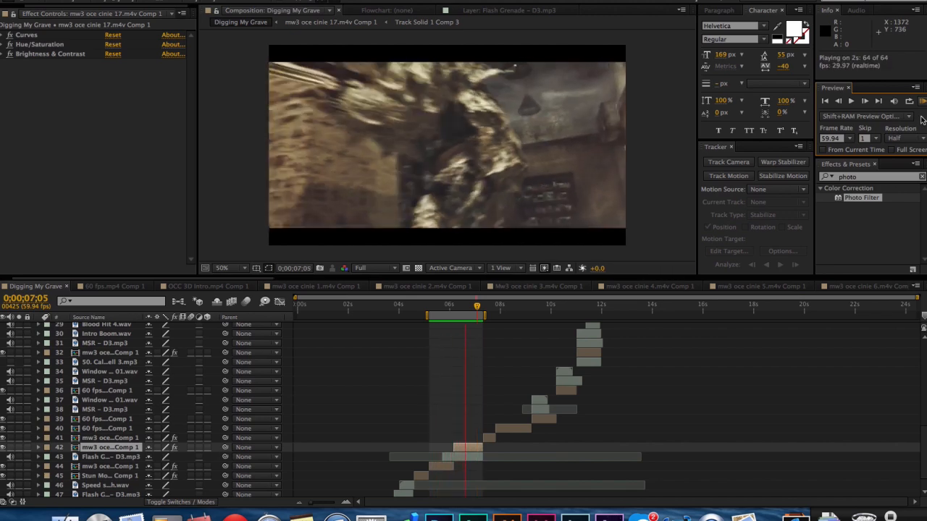
pyautogui.press('space')
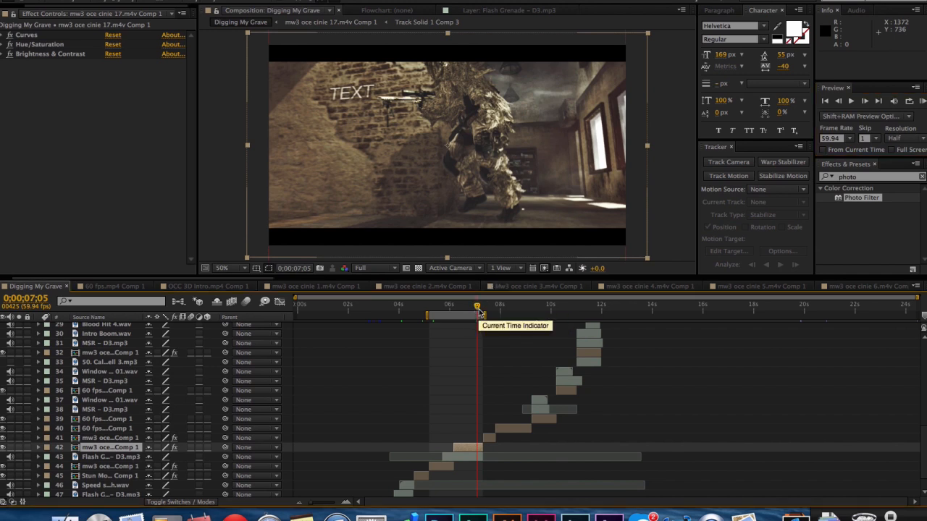
pyautogui.click(473, 309)
pyautogui.moveTo(476, 311); pyautogui.dragTo(478, 310)
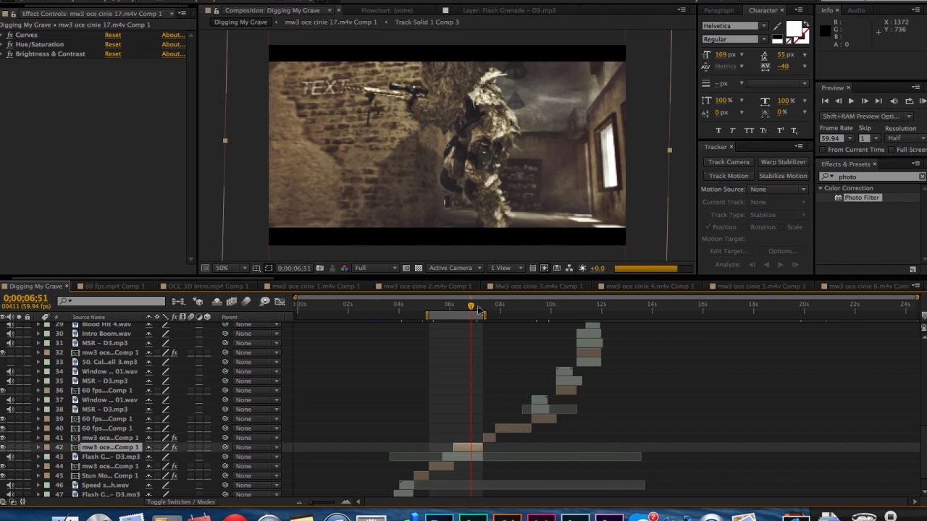
pyautogui.click(917, 513)
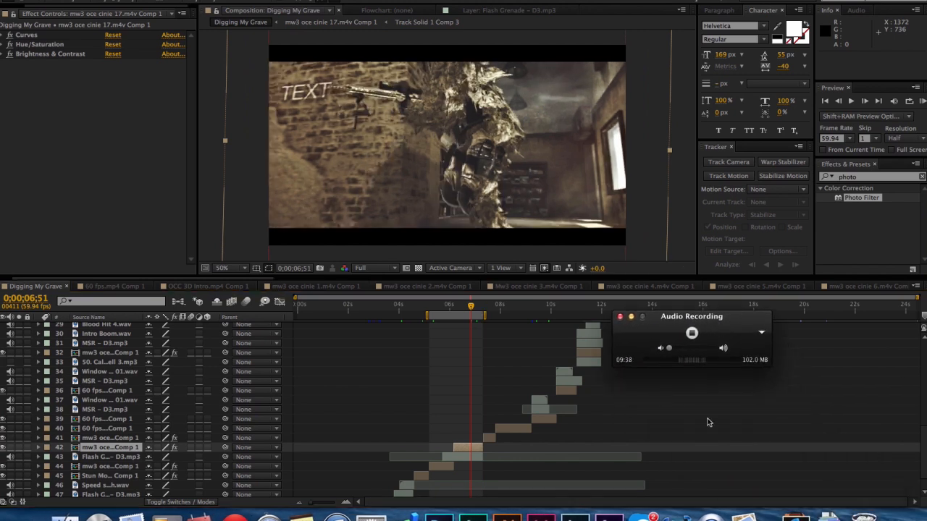
pyautogui.moveTo(720, 330); pyautogui.dragTo(870, 455)
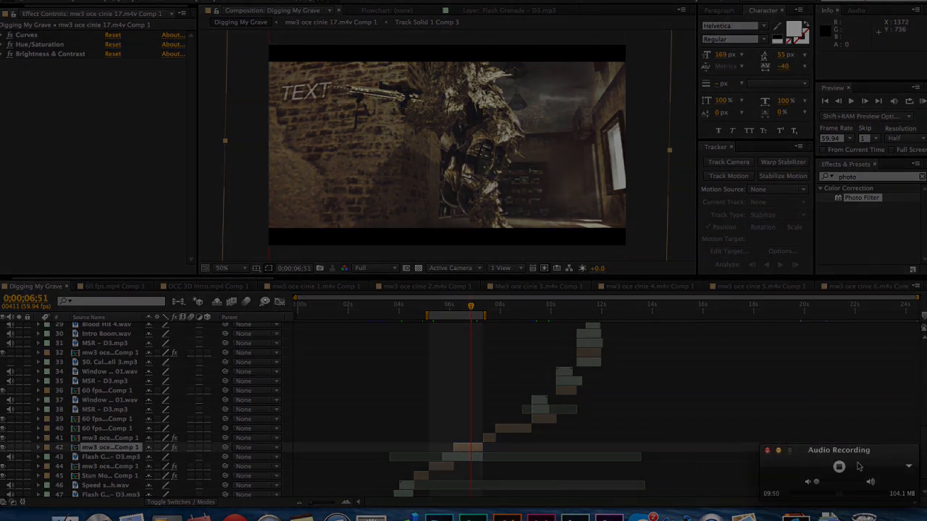